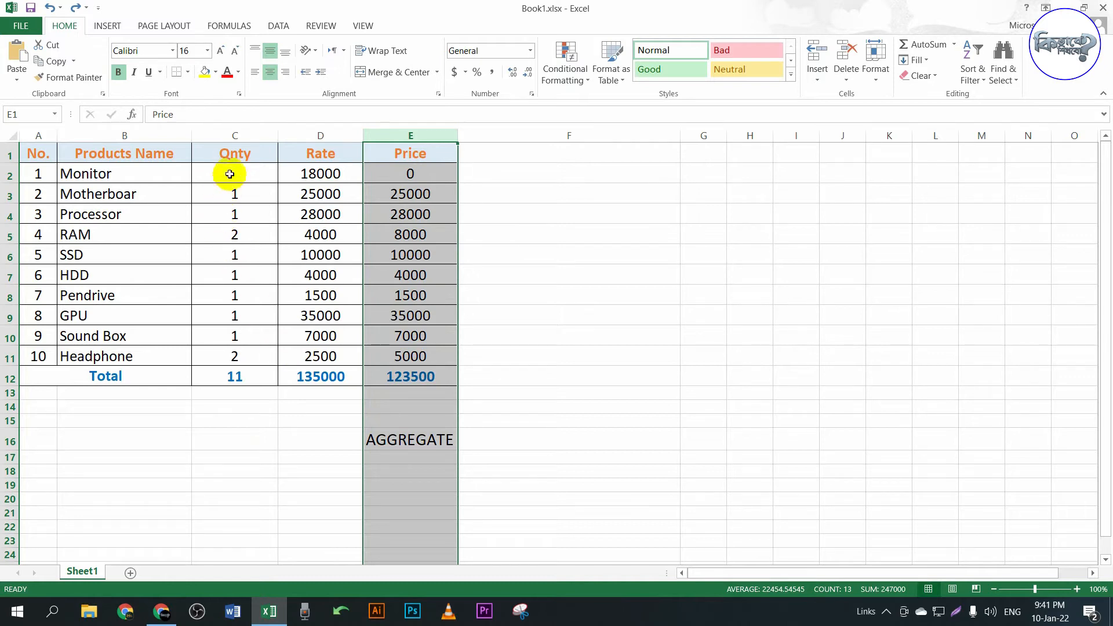
{"action": "left_click", "coordinate": [230, 136]}
{"action": "left_click", "coordinate": [330, 136]}
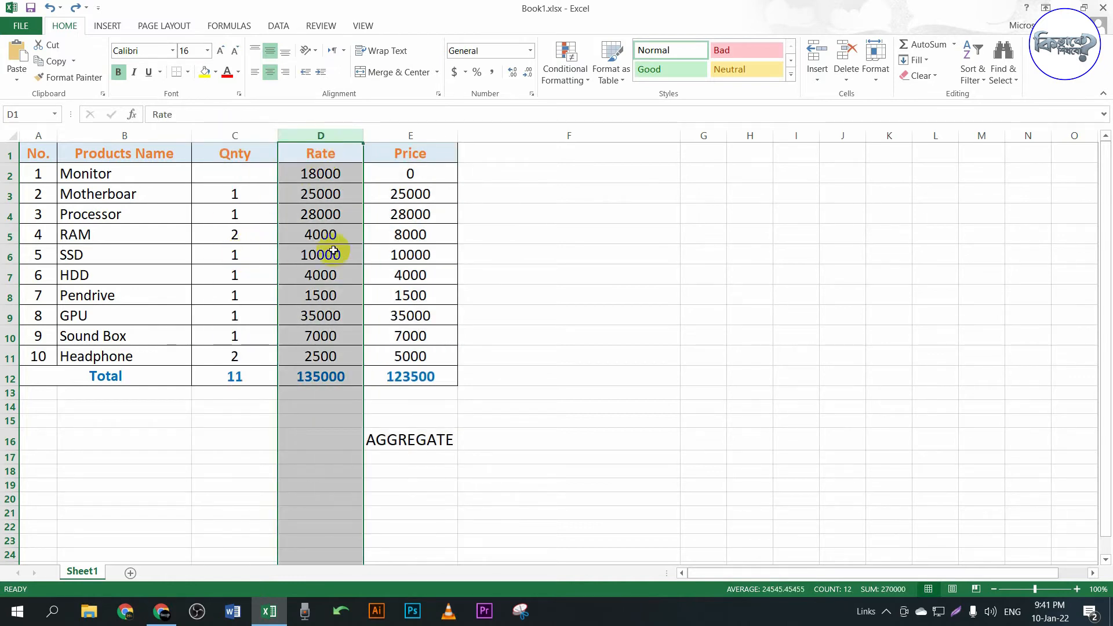
{"action": "left_click", "coordinate": [418, 131]}
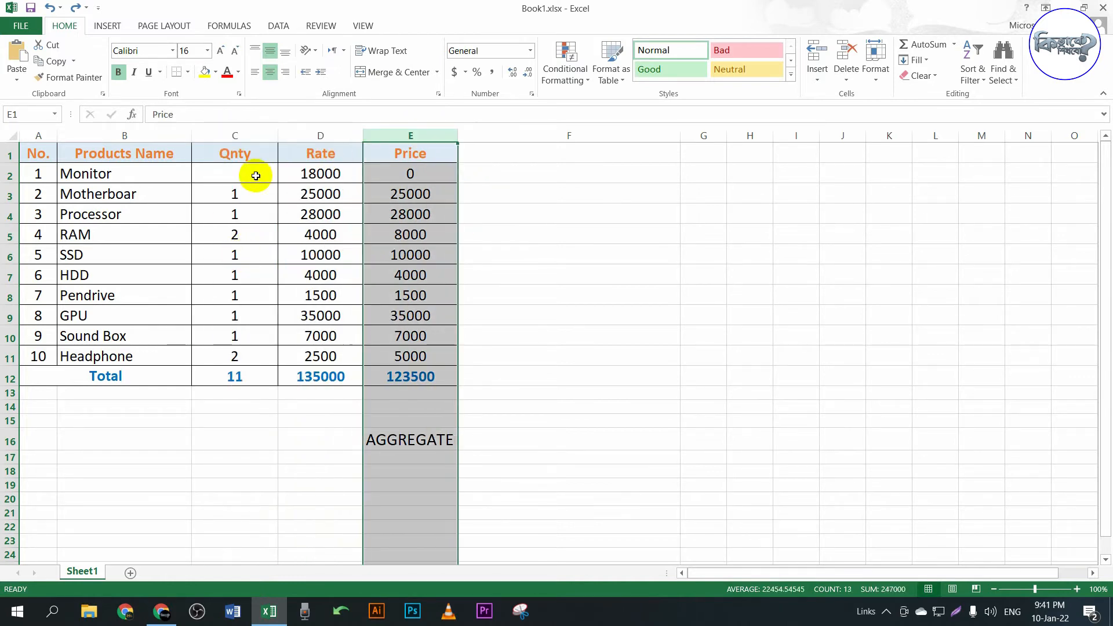
Enter 1 as the Monitor's quantity in C2
{"action": "left_click", "coordinate": [258, 177]}
{"action": "type", "text": "1"}
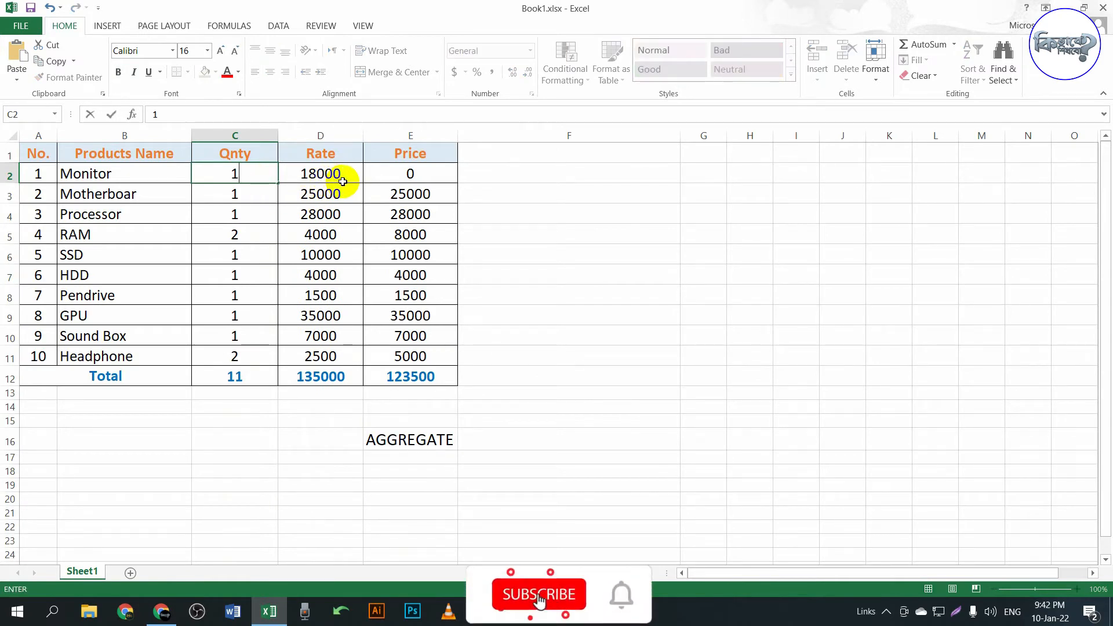
{"action": "key", "text": "Return"}
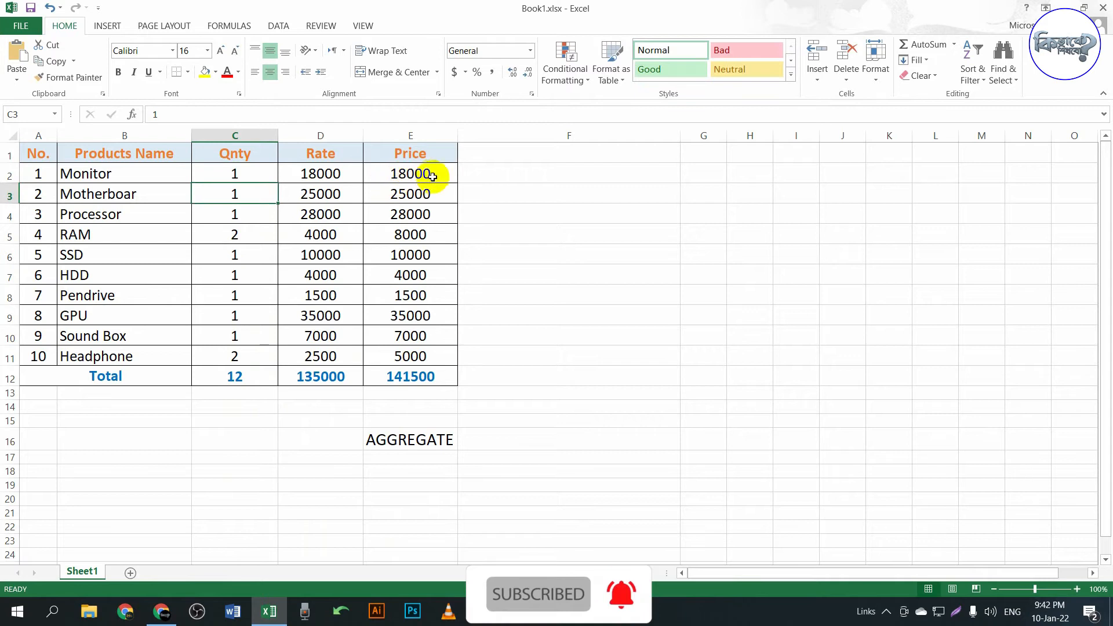
Set the Monitor's quantity in C2 to 2 and inspect the formula of its price in E2
{"action": "left_click", "coordinate": [248, 172]}
{"action": "type", "text": "2"}
{"action": "key", "text": "Return"}
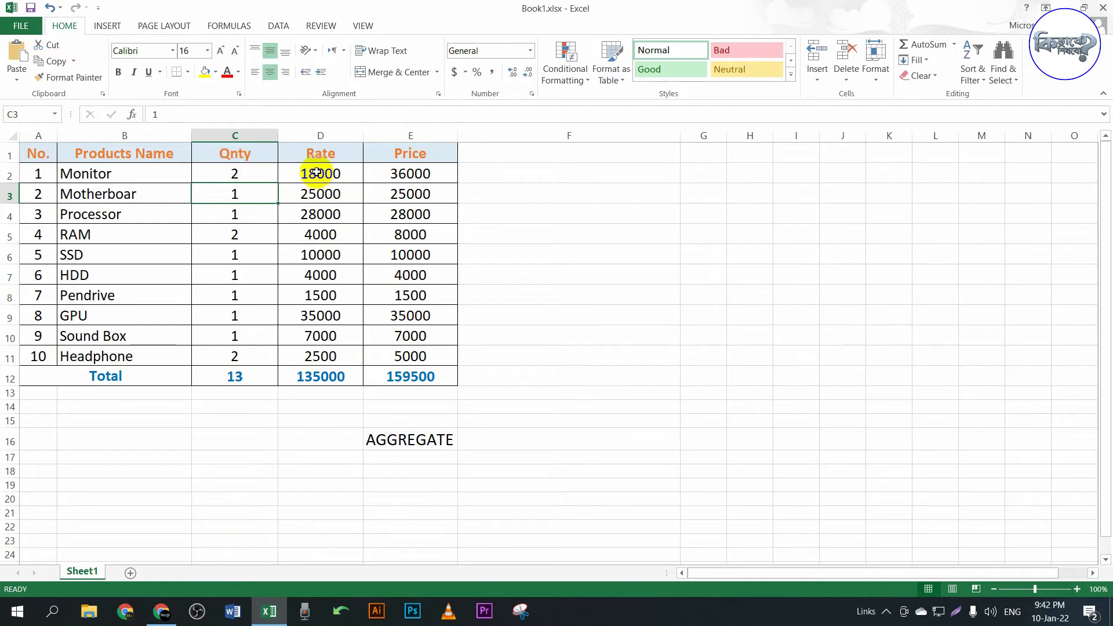
{"action": "left_click", "coordinate": [422, 175]}
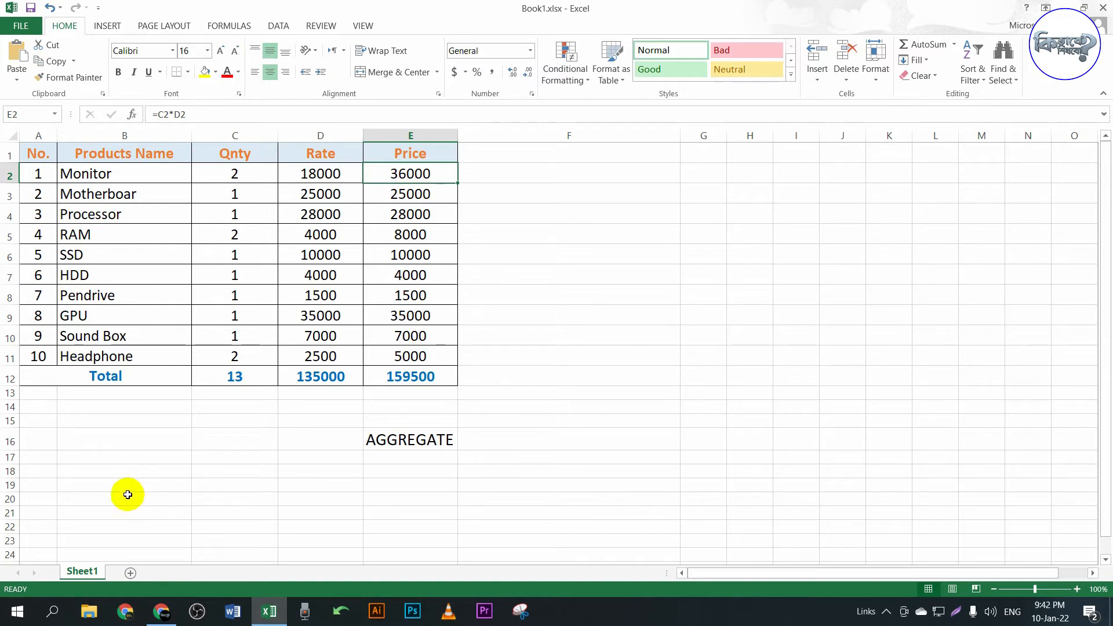
{"action": "left_click_drag", "start_coordinate": [32, 151], "coordinate": [450, 374]}
{"action": "left_click_drag", "start_coordinate": [526, 369], "coordinate": [520, 373]}
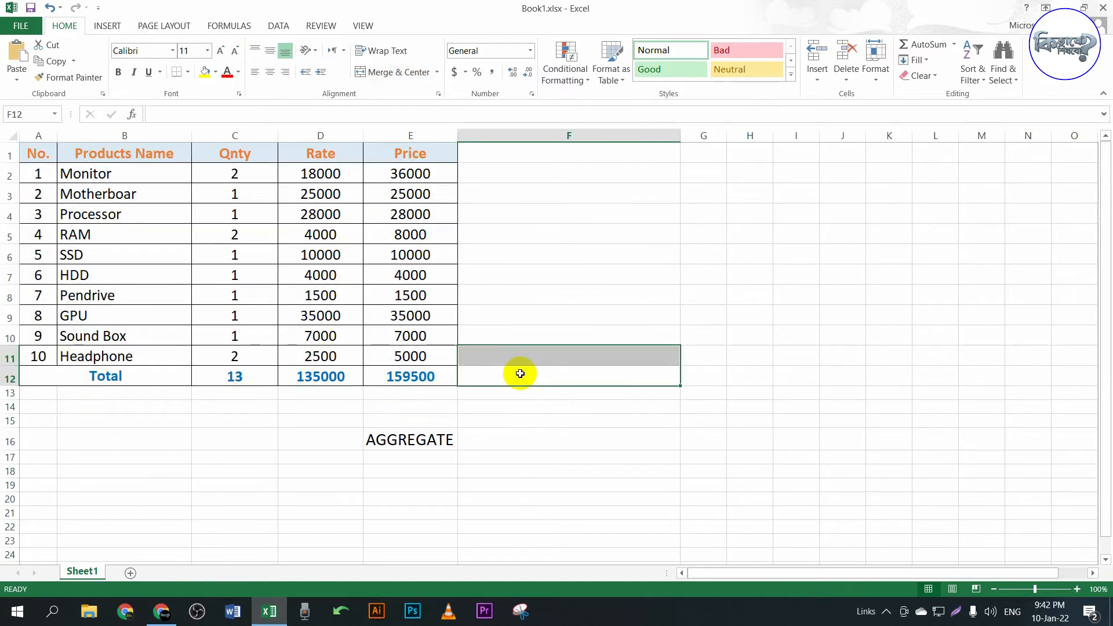
{"action": "left_click", "coordinate": [90, 254]}
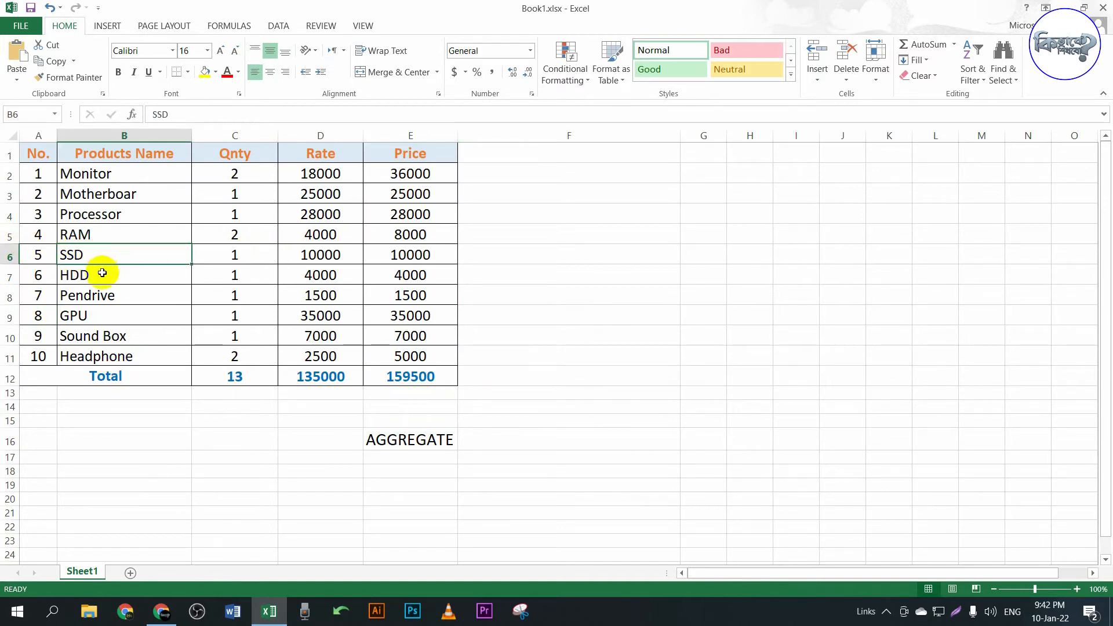
{"action": "left_click", "coordinate": [384, 252]}
Hide row 6, which holds the SSD product
{"action": "left_click", "coordinate": [7, 256]}
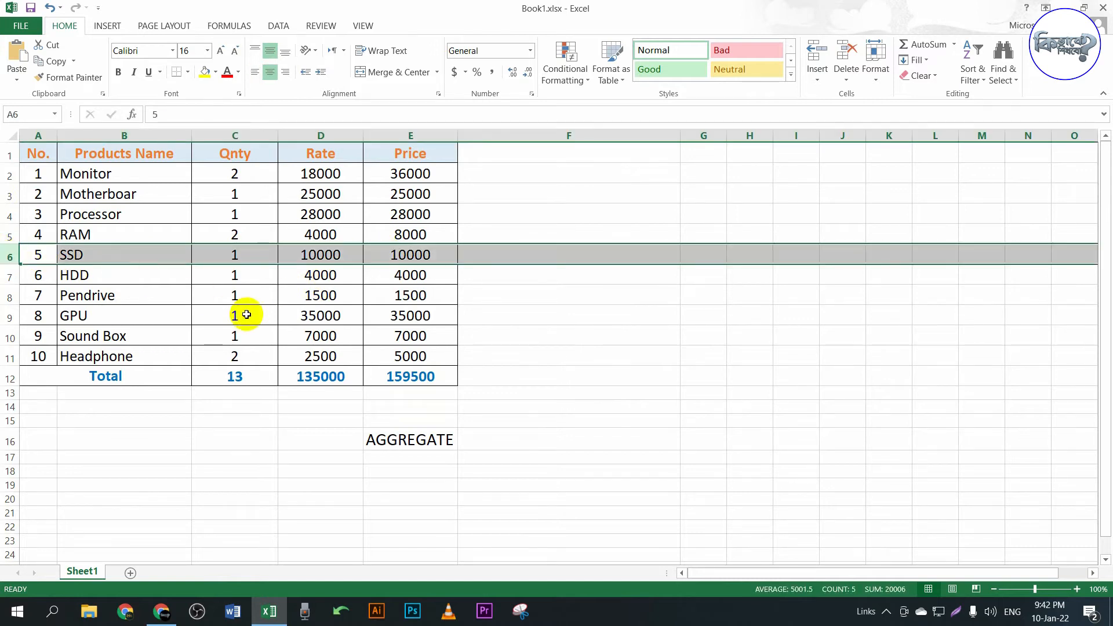
{"action": "right_click", "coordinate": [7, 256]}
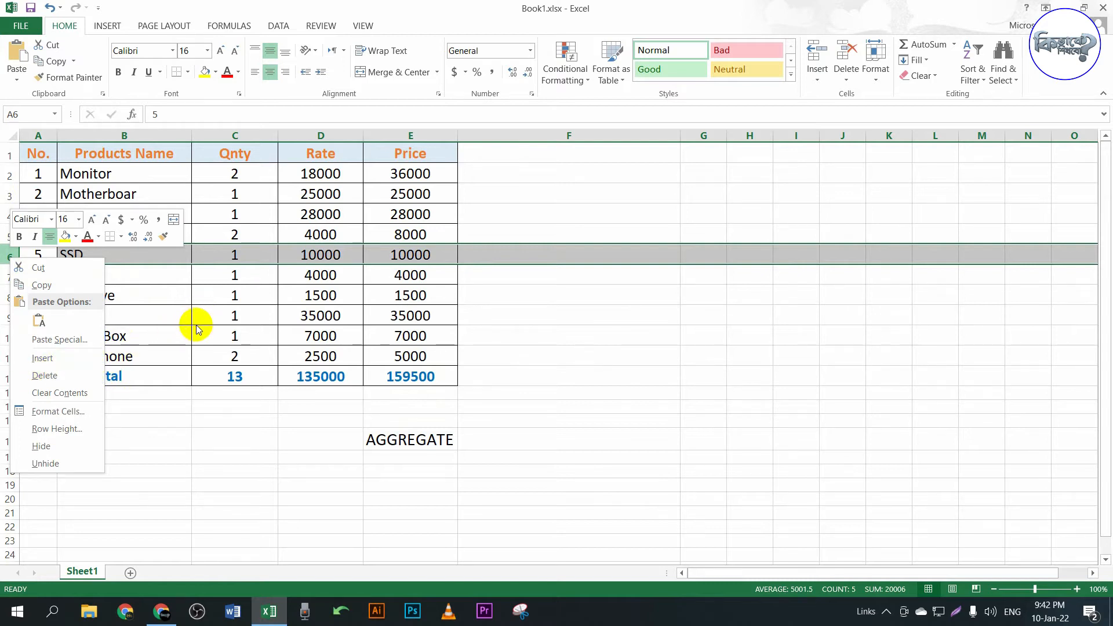
{"action": "left_click", "coordinate": [308, 318]}
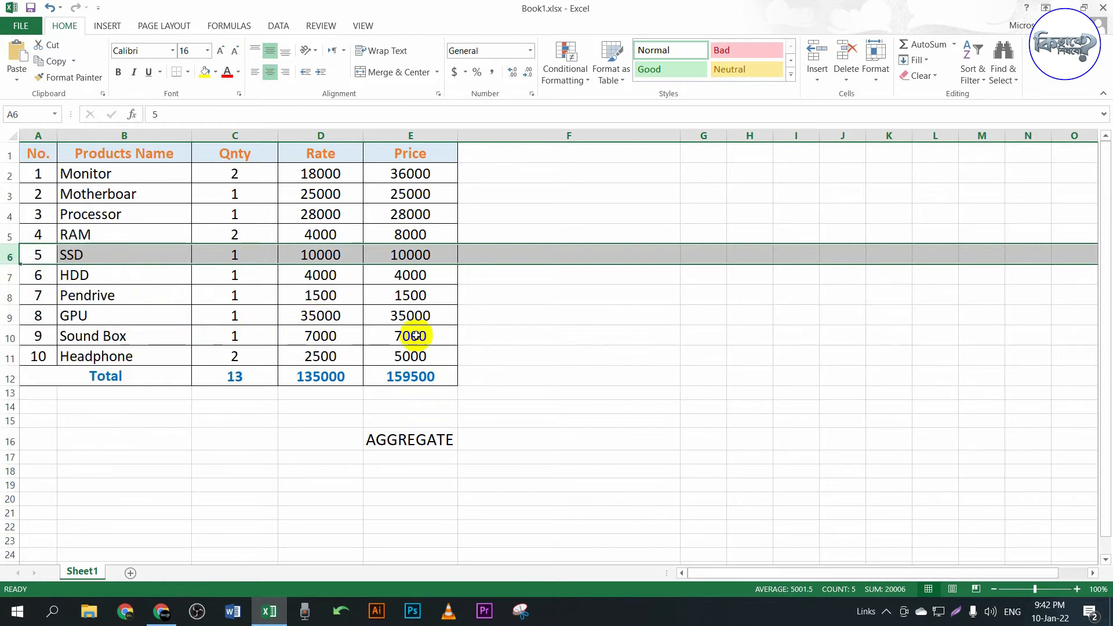
{"action": "right_click", "coordinate": [10, 254]}
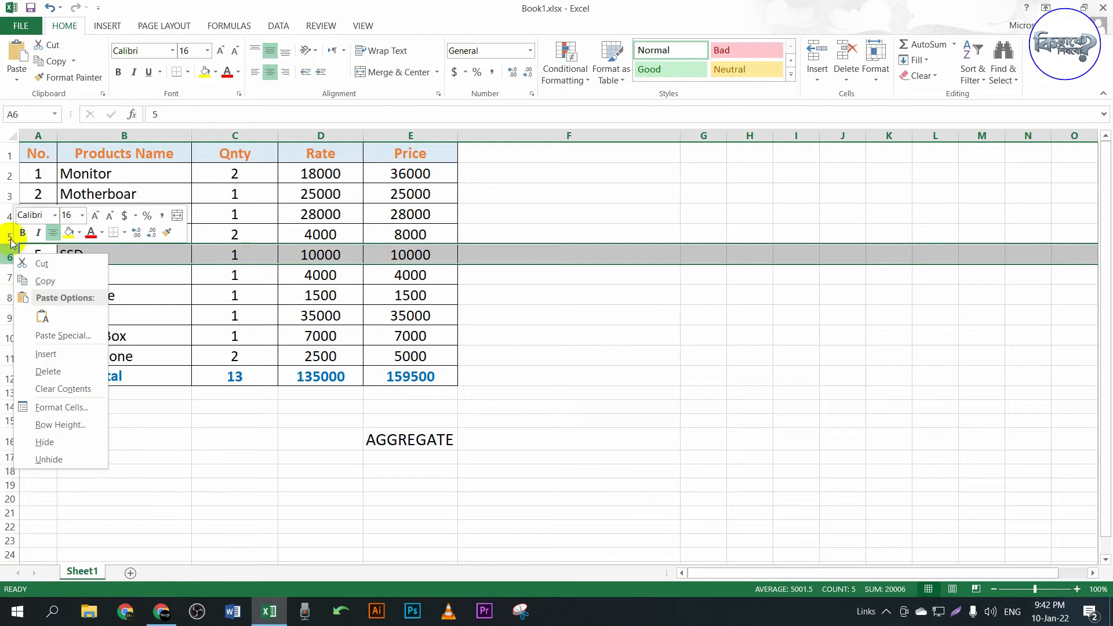
{"action": "left_click", "coordinate": [2, 256]}
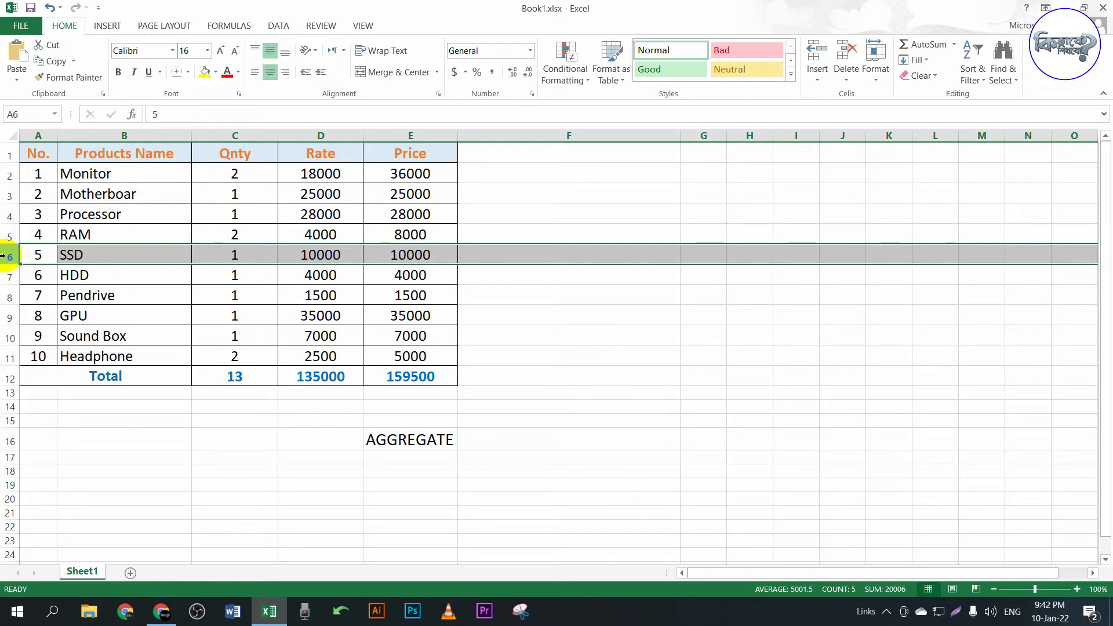
{"action": "right_click", "coordinate": [9, 256]}
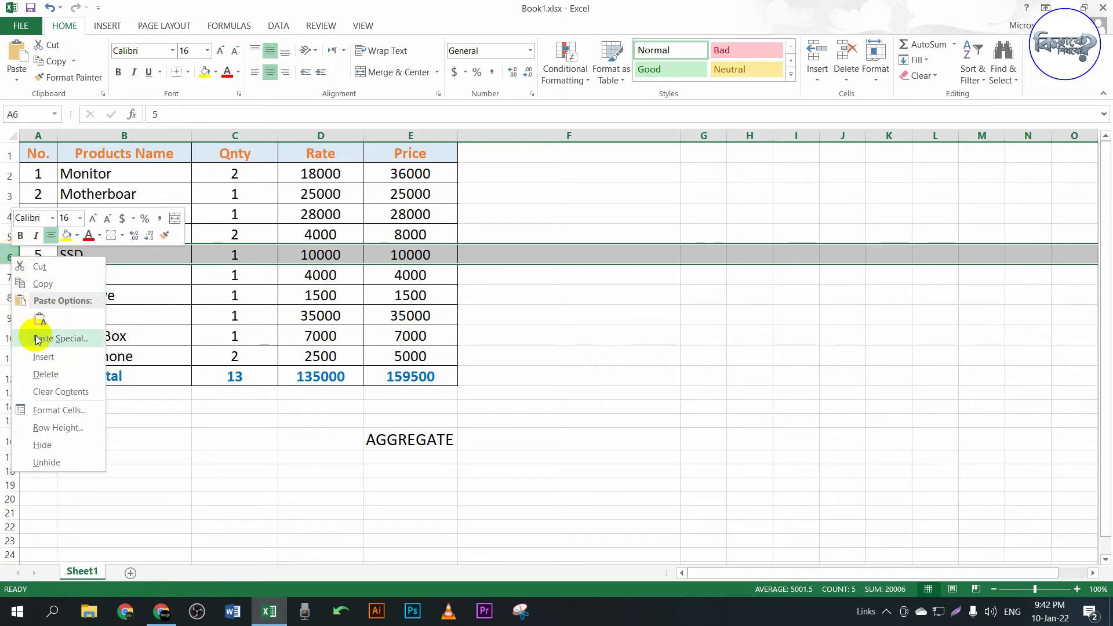
{"action": "left_click", "coordinate": [60, 450]}
Clear the Price total in E12, and undo both that deletion and the hiding of the SSD row
{"action": "left_click", "coordinate": [406, 356]}
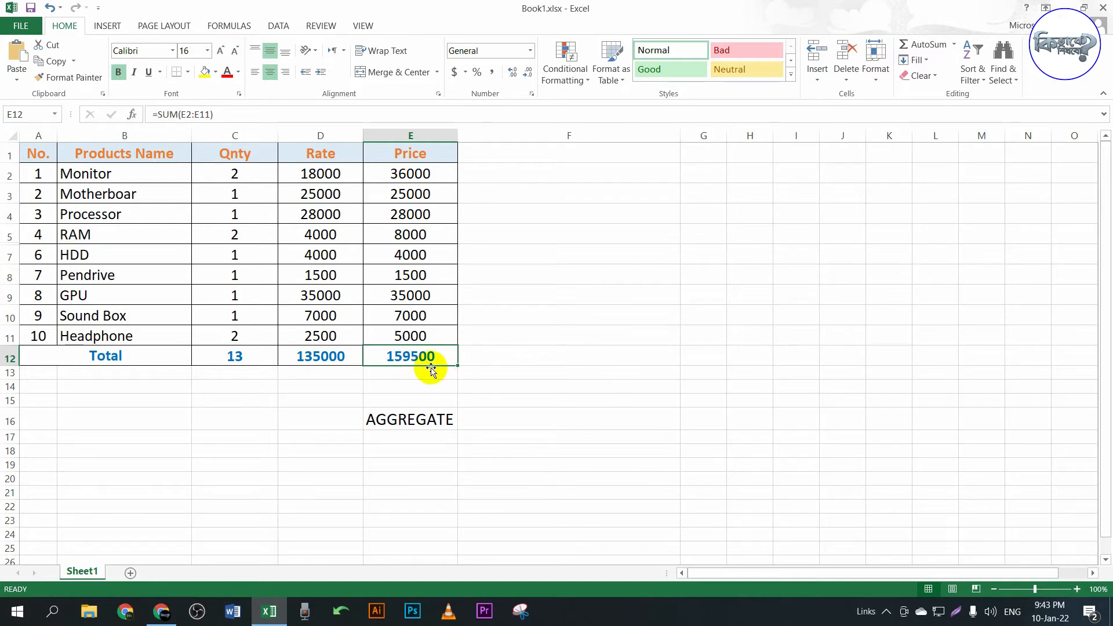
{"action": "key", "text": "Delete"}
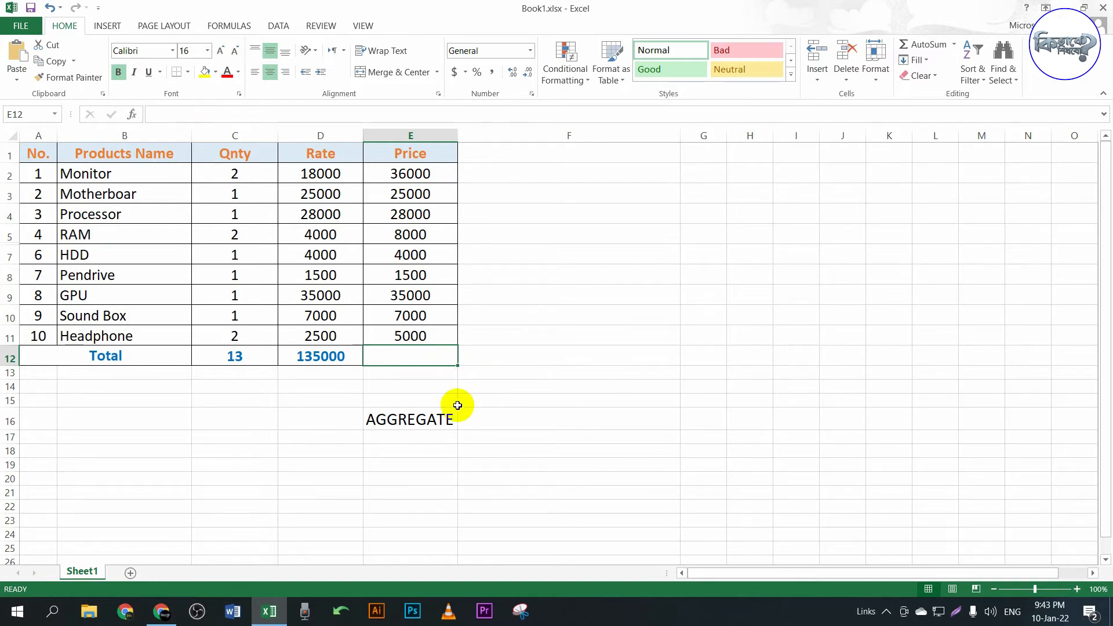
{"action": "key", "text": "ctrl+z"}
{"action": "key", "text": "ctrl+z"}
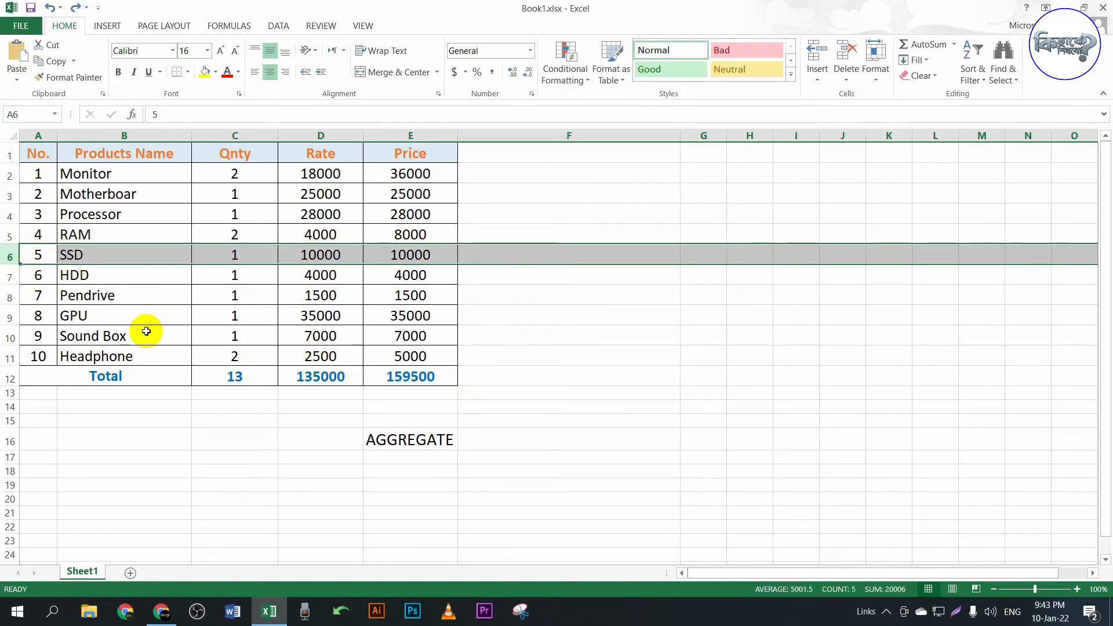
Clear the SUM formula from the Price total cell E12
{"action": "left_click", "coordinate": [403, 376]}
{"action": "key", "text": "Delete"}
{"action": "left_click", "coordinate": [705, 472]}
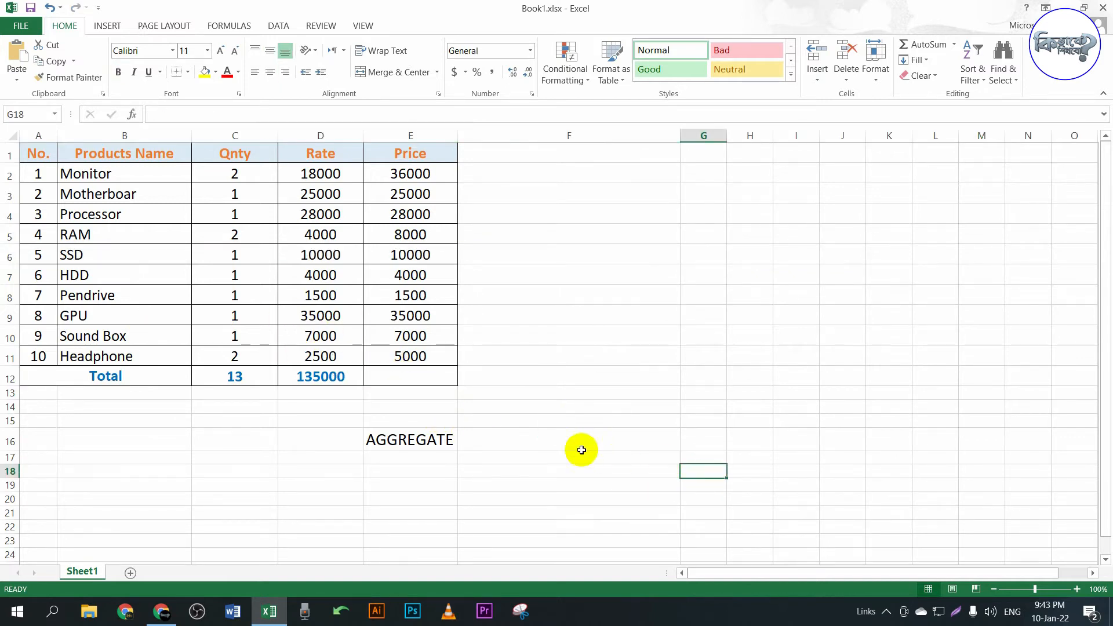
Start an AGGREGATE formula in the Price total cell E12
{"action": "left_click", "coordinate": [428, 370]}
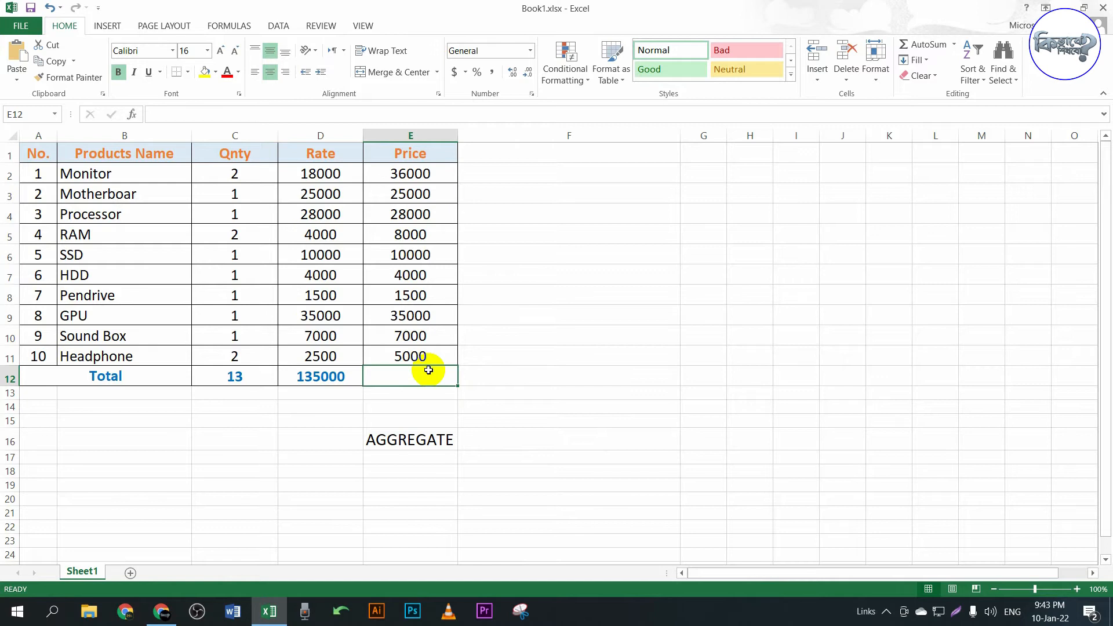
{"action": "type", "text": "="}
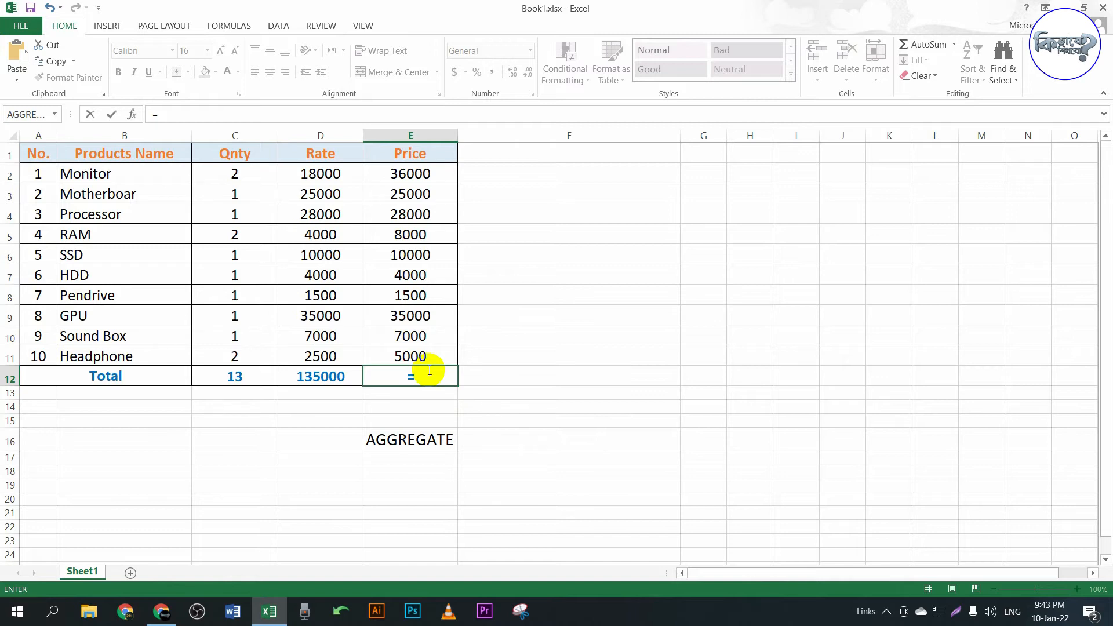
{"action": "type", "text": "A"}
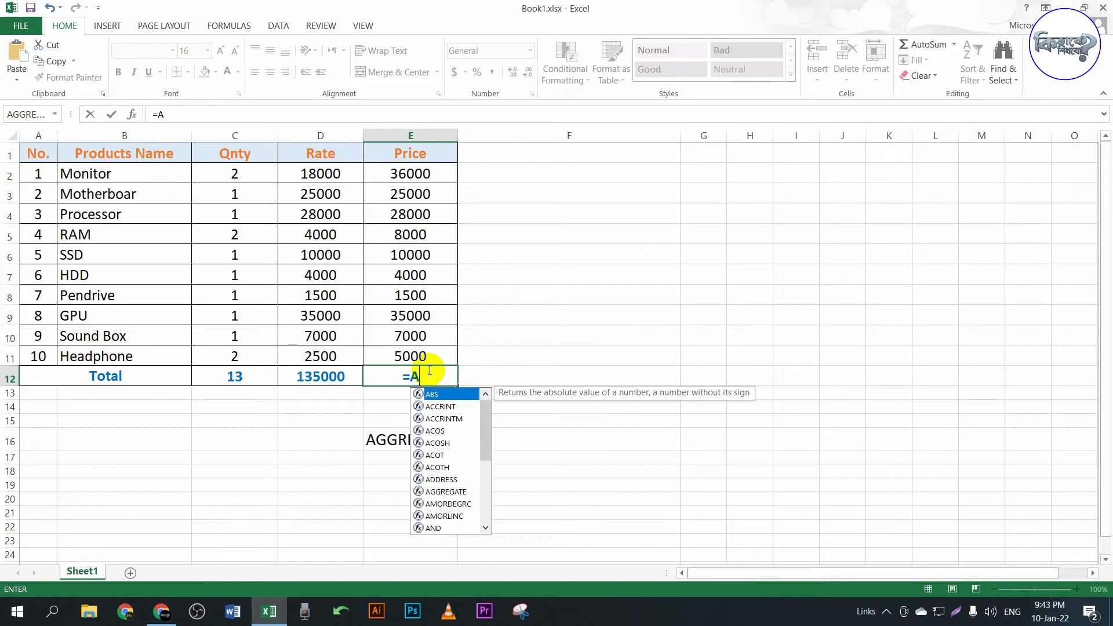
{"action": "type", "text": "g"}
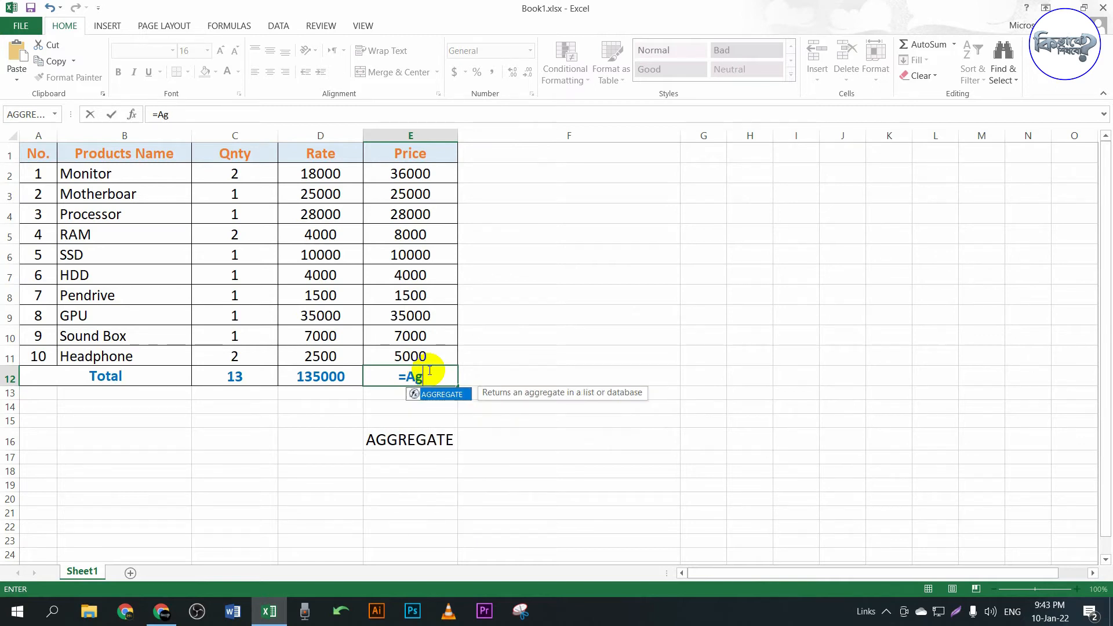
{"action": "key", "text": "Tab"}
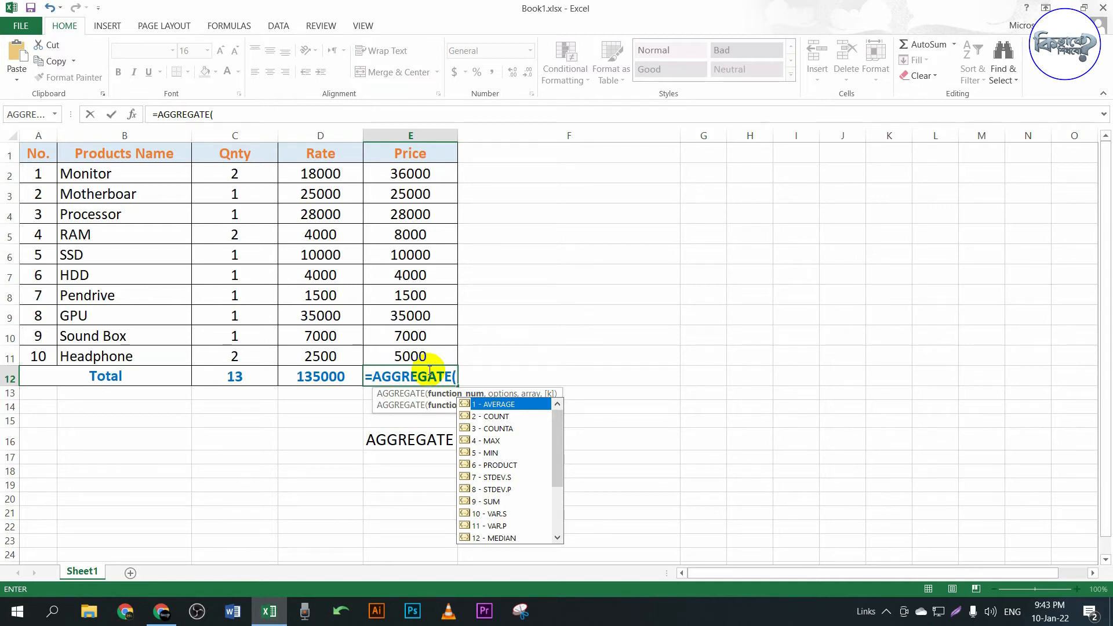
Browse the AGGREGATE function list and try 9 - SUM as the function number, removing it again each time
{"action": "left_click", "coordinate": [558, 442]}
{"action": "mouse_move", "coordinate": [559, 443]}
{"action": "left_mouse_down"}
{"action": "mouse_move", "coordinate": [566, 489]}
{"action": "mouse_move", "coordinate": [500, 546]}
{"action": "mouse_move", "coordinate": [556, 505]}
{"action": "mouse_move", "coordinate": [566, 441]}
{"action": "left_mouse_up"}
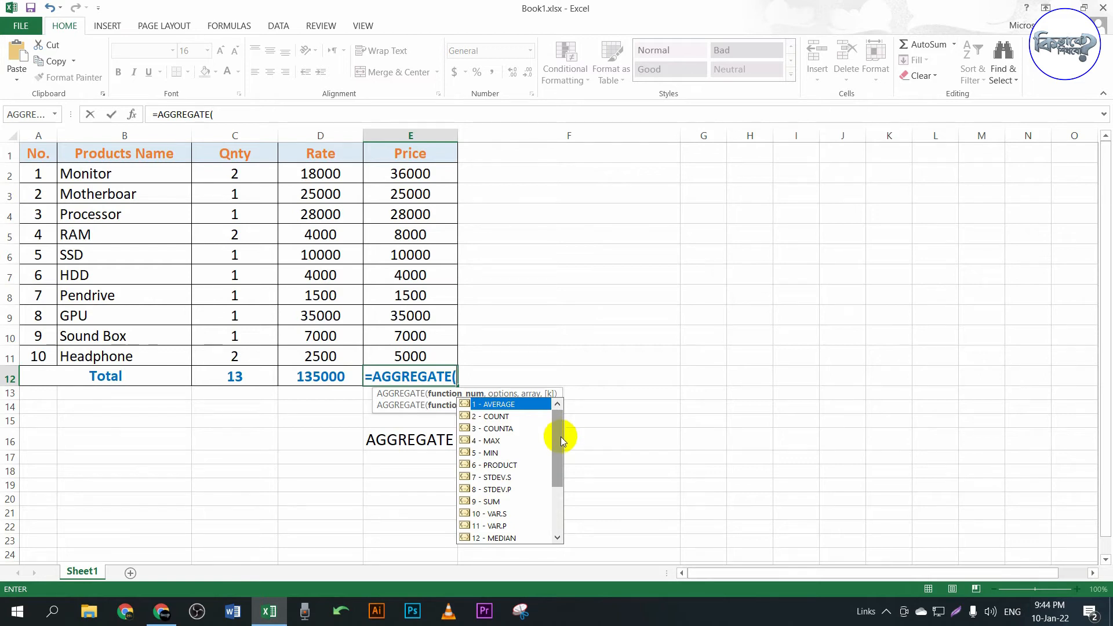
{"action": "left_click_drag", "start_coordinate": [561, 454], "coordinate": [554, 484]}
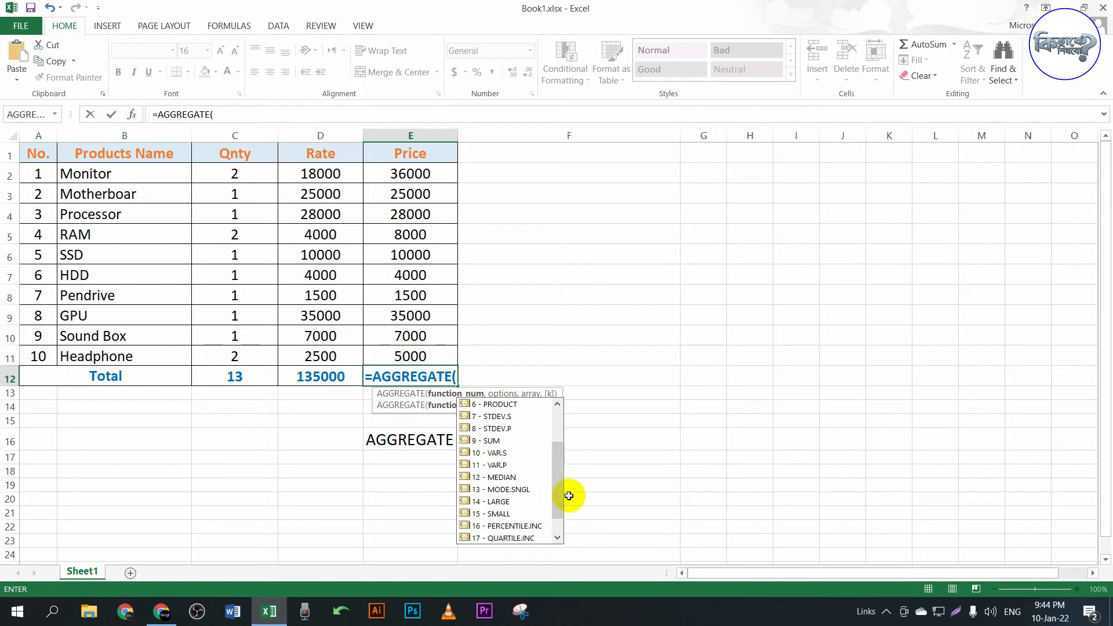
{"action": "left_click_drag", "start_coordinate": [561, 479], "coordinate": [561, 442]}
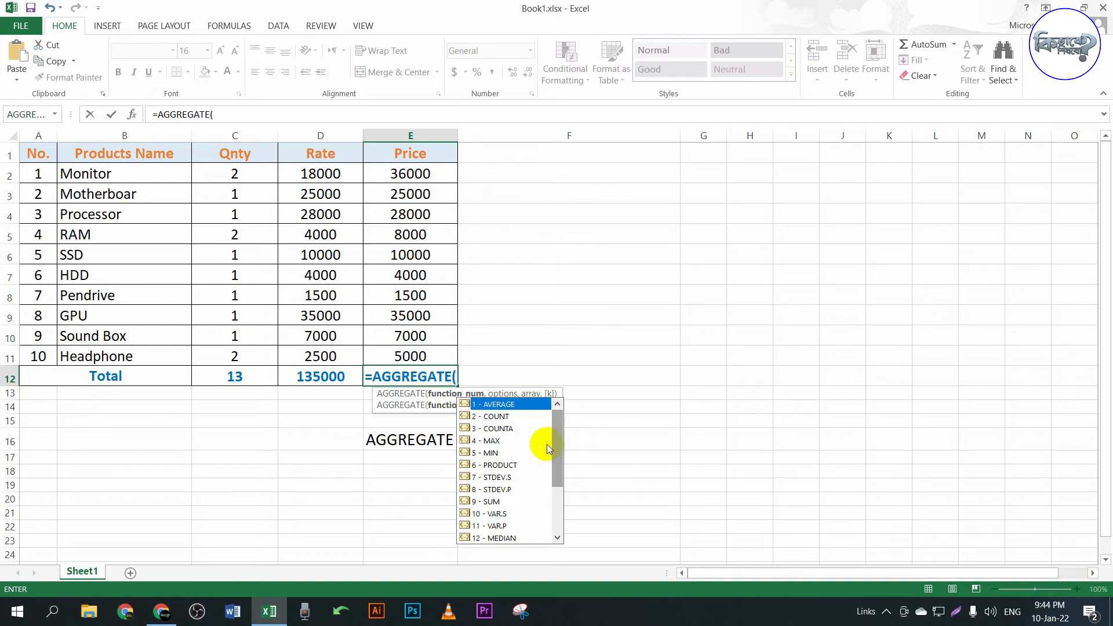
{"action": "left_click", "coordinate": [482, 503]}
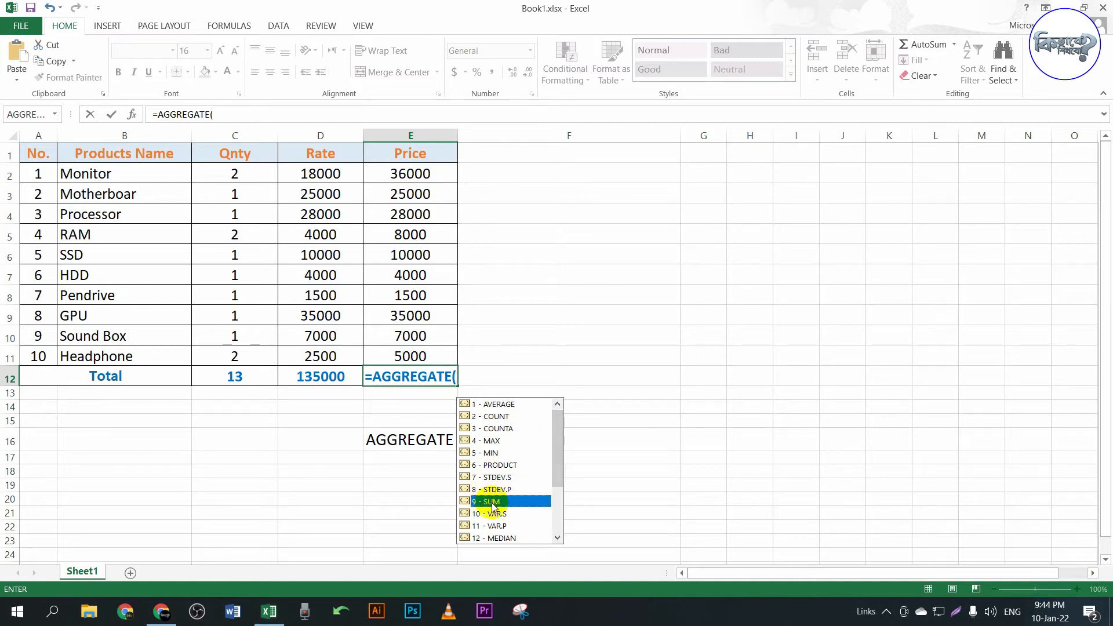
{"action": "left_click", "coordinate": [455, 380]}
{"action": "type", "text": "9"}
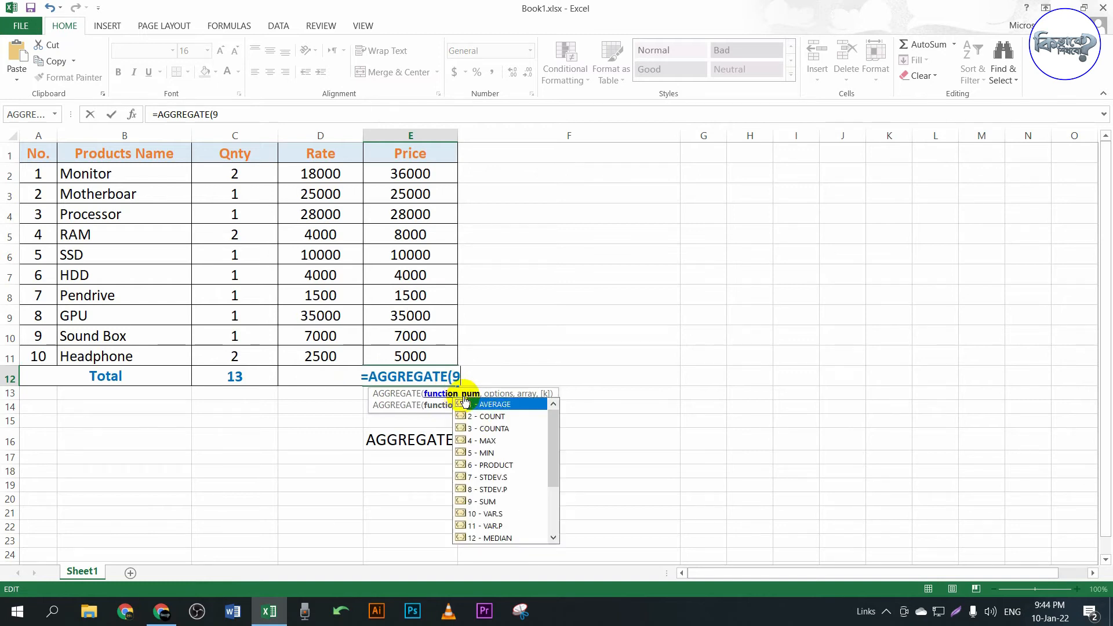
{"action": "key", "text": "BackSpace"}
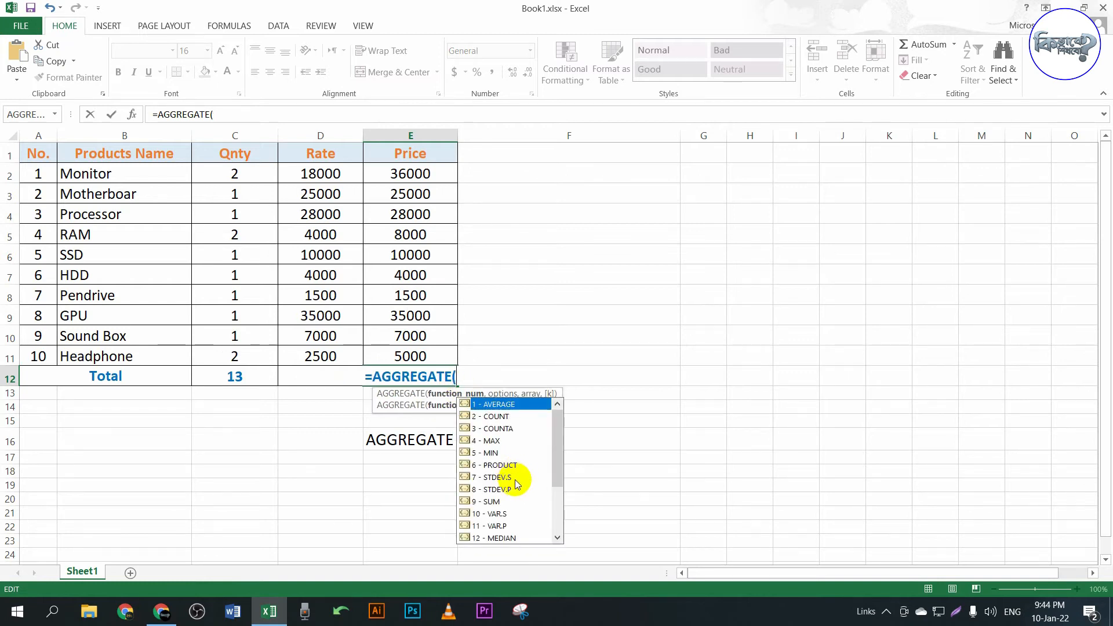
{"action": "left_click", "coordinate": [500, 503]}
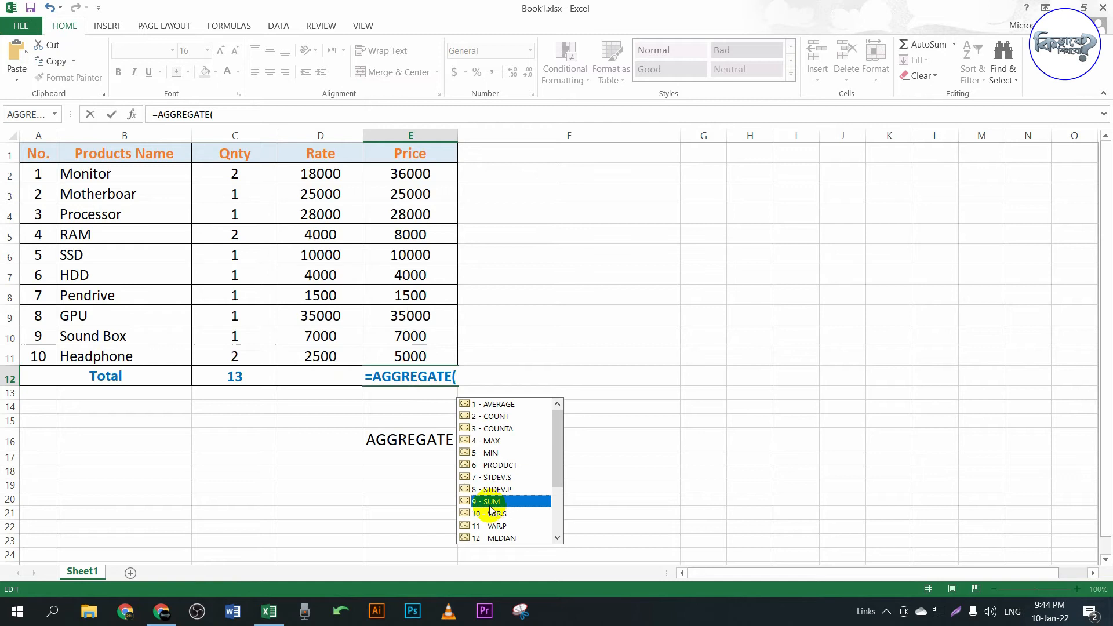
{"action": "key", "text": "Tab"}
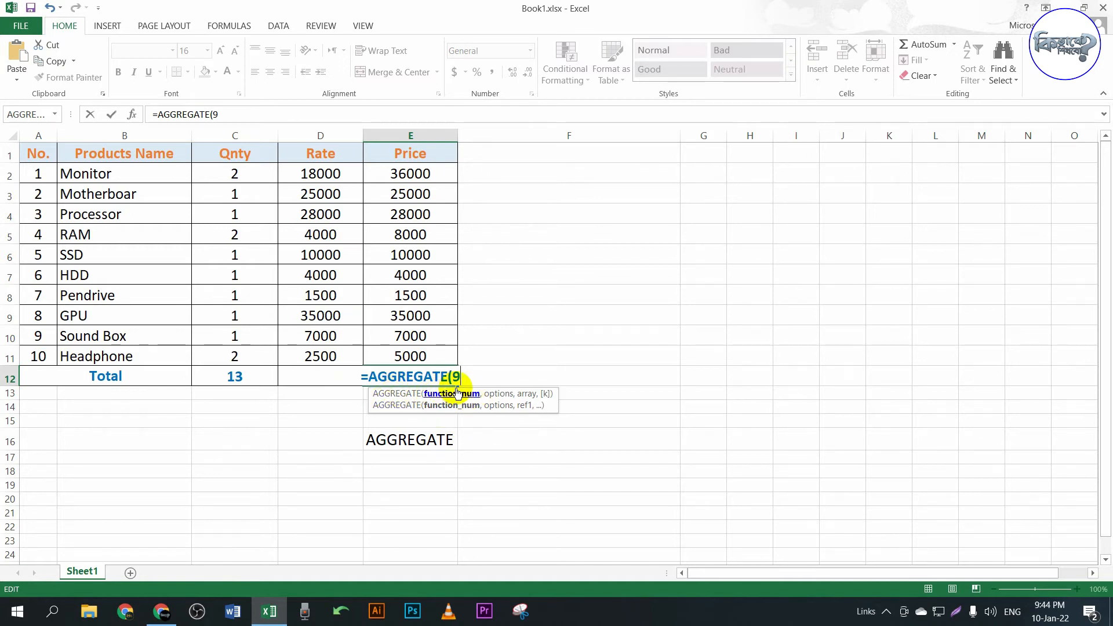
{"action": "key", "text": "BackSpace"}
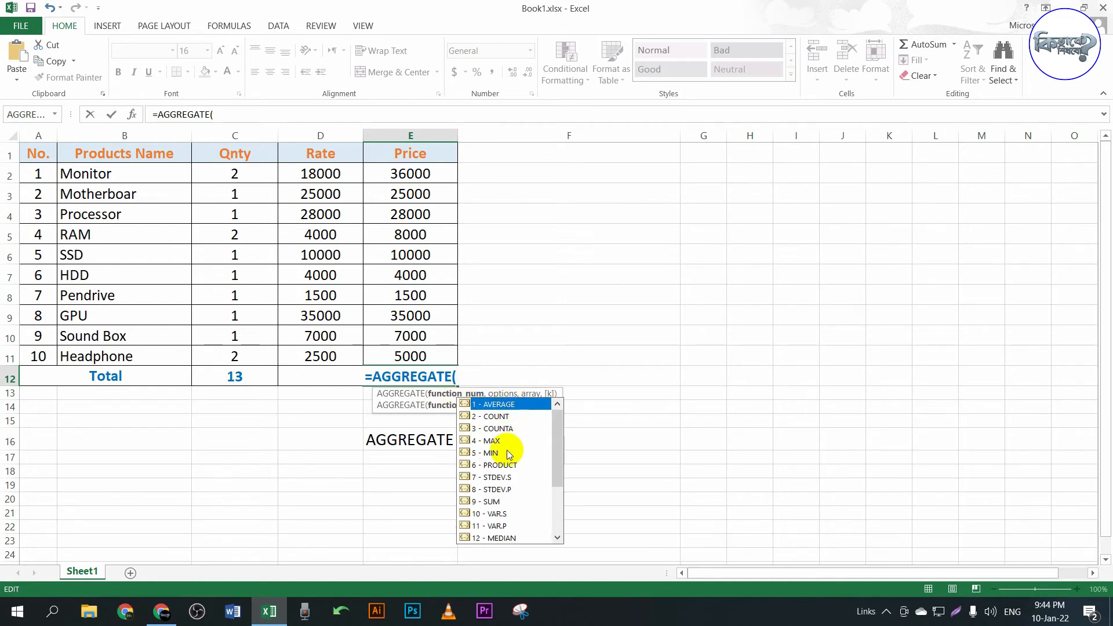
Choose 9 - SUM as the AGGREGATE function number and begin the options argument with a comma
{"action": "left_click", "coordinate": [485, 504]}
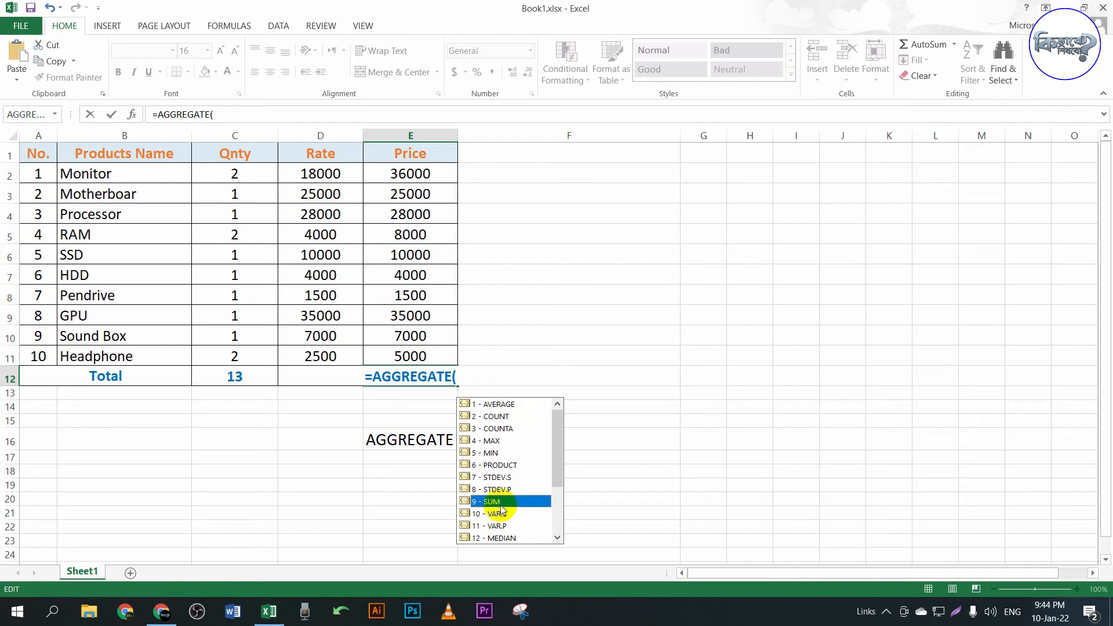
{"action": "double_click", "coordinate": [493, 502]}
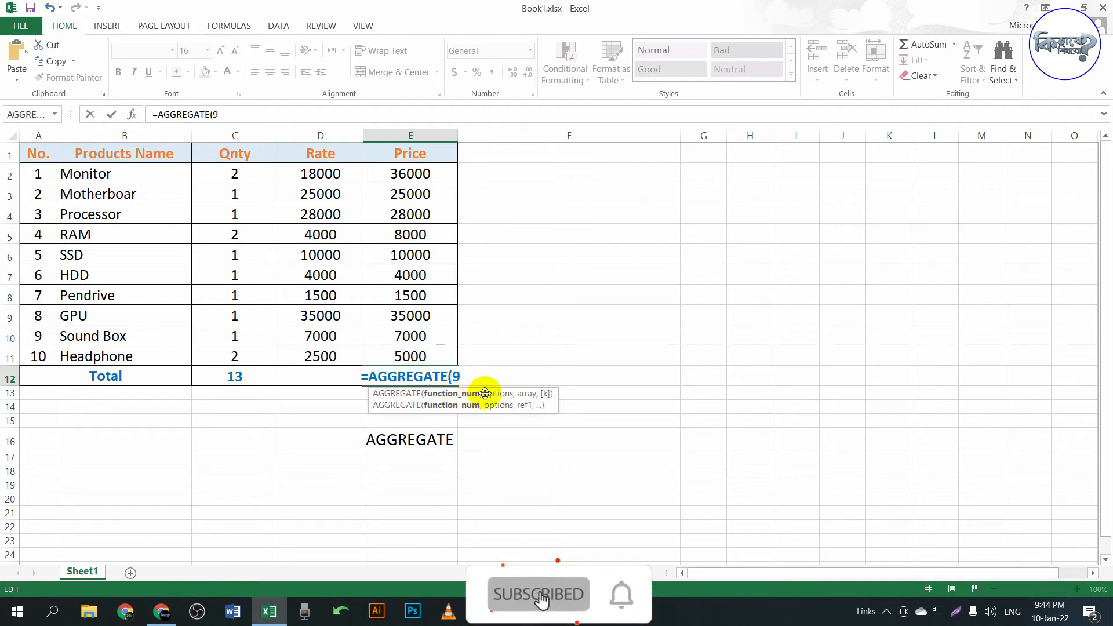
{"action": "type", "text": ","}
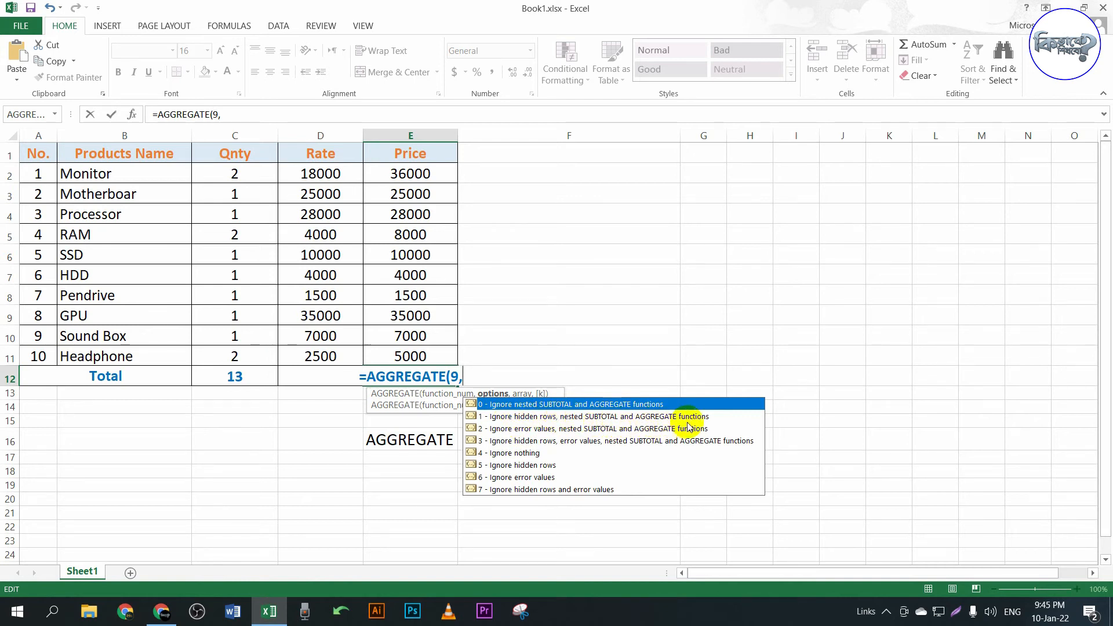
Choose 5 - Ignore hidden rows as the AGGREGATE options argument and begin the array argument with a comma
{"action": "left_click", "coordinate": [539, 465]}
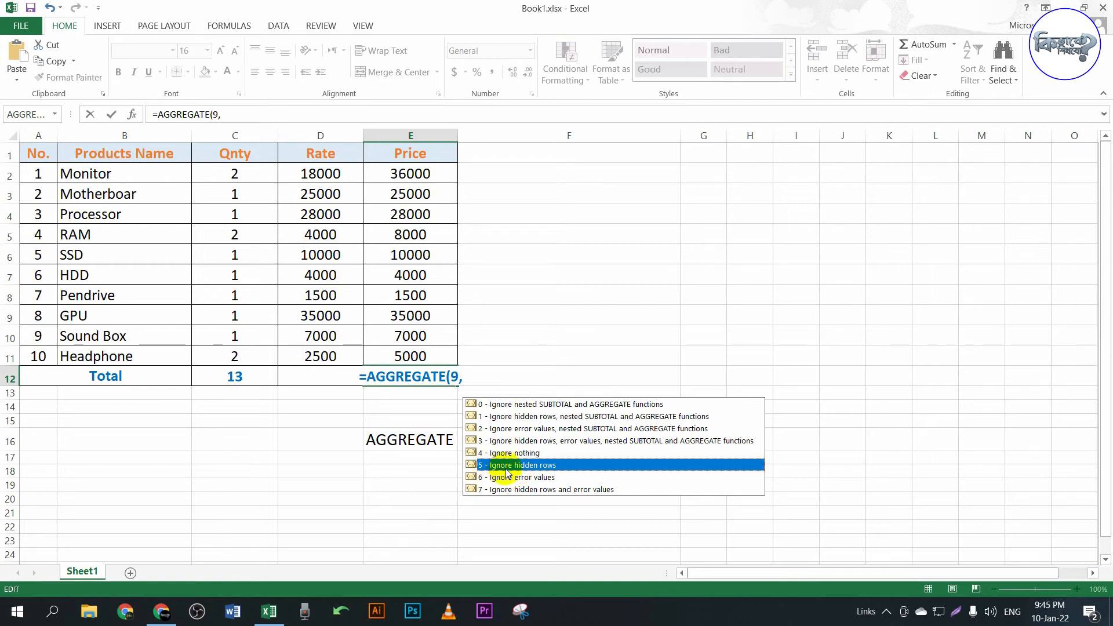
{"action": "double_click", "coordinate": [539, 471]}
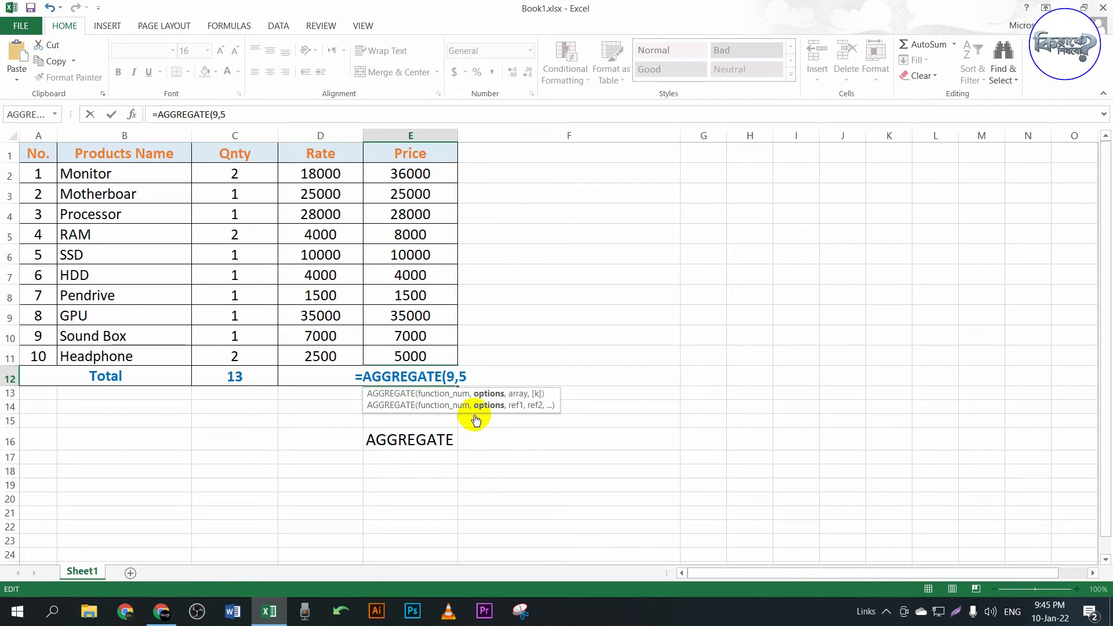
{"action": "type", "text": ","}
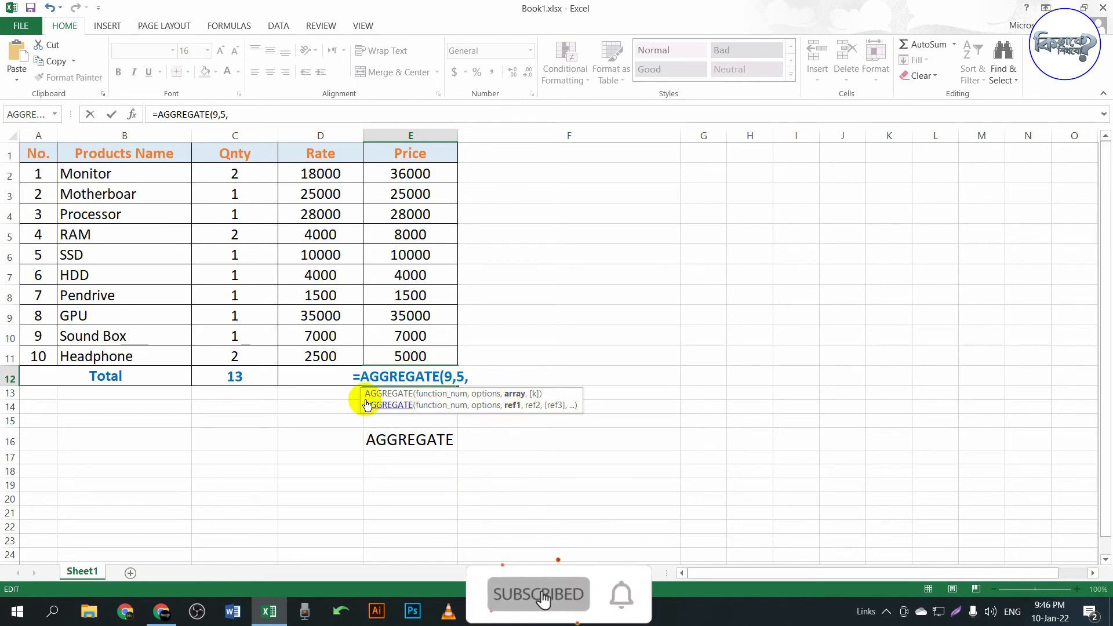
Supply the Price values E2:E11 as the array and complete the AGGREGATE formula in the Price total cell E12
{"action": "left_click_drag", "start_coordinate": [364, 397], "coordinate": [477, 416]}
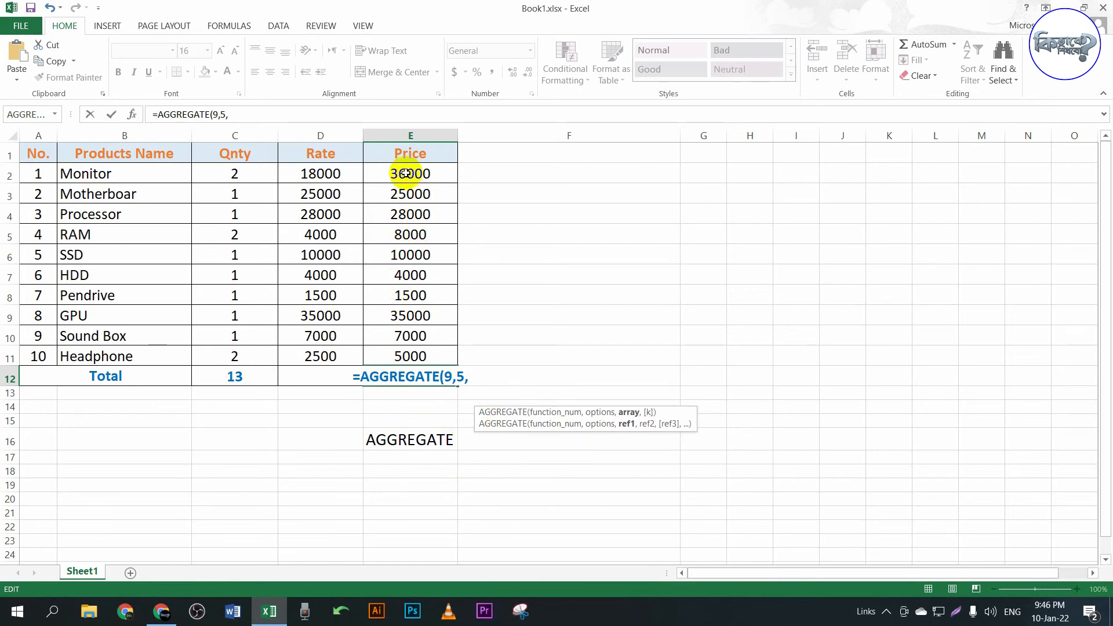
{"action": "left_click_drag", "start_coordinate": [399, 172], "coordinate": [410, 355]}
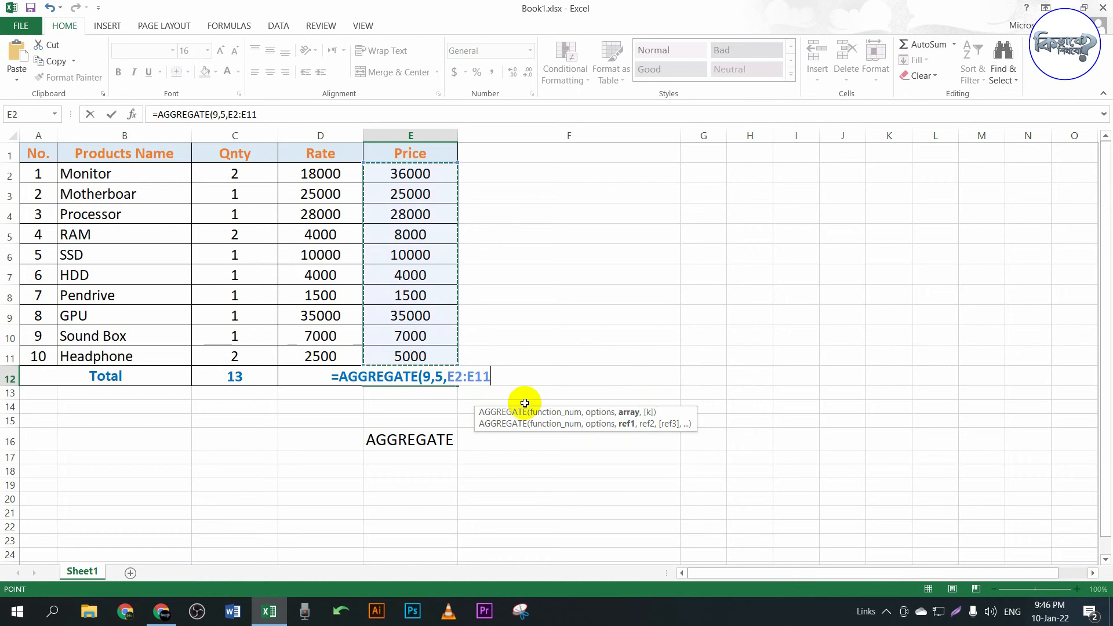
{"action": "type", "text": ","}
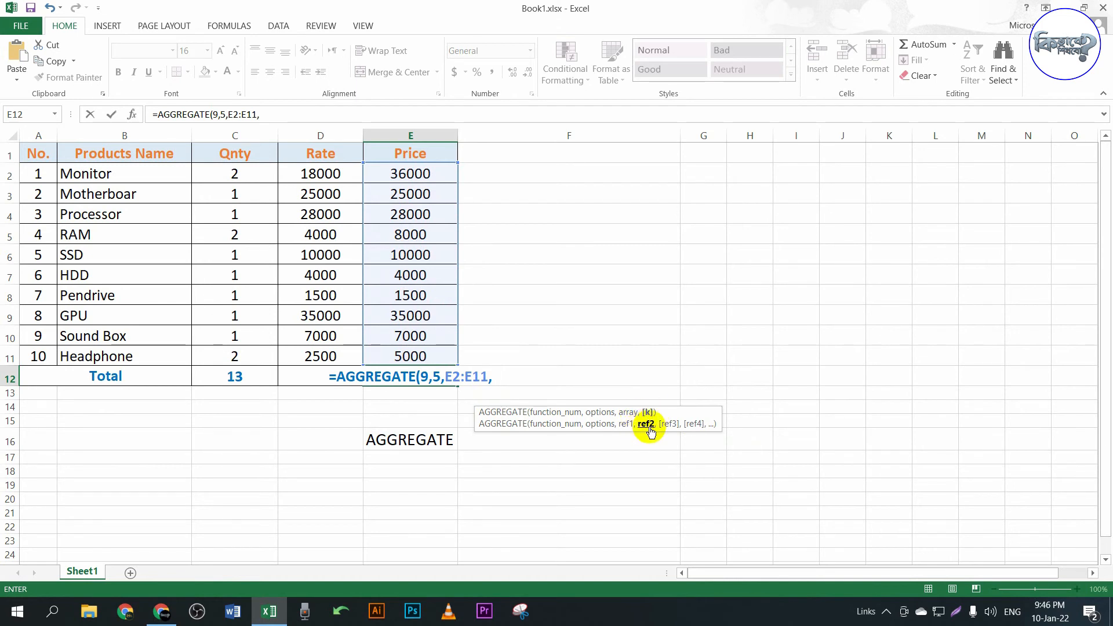
{"action": "key", "text": "BackSpace"}
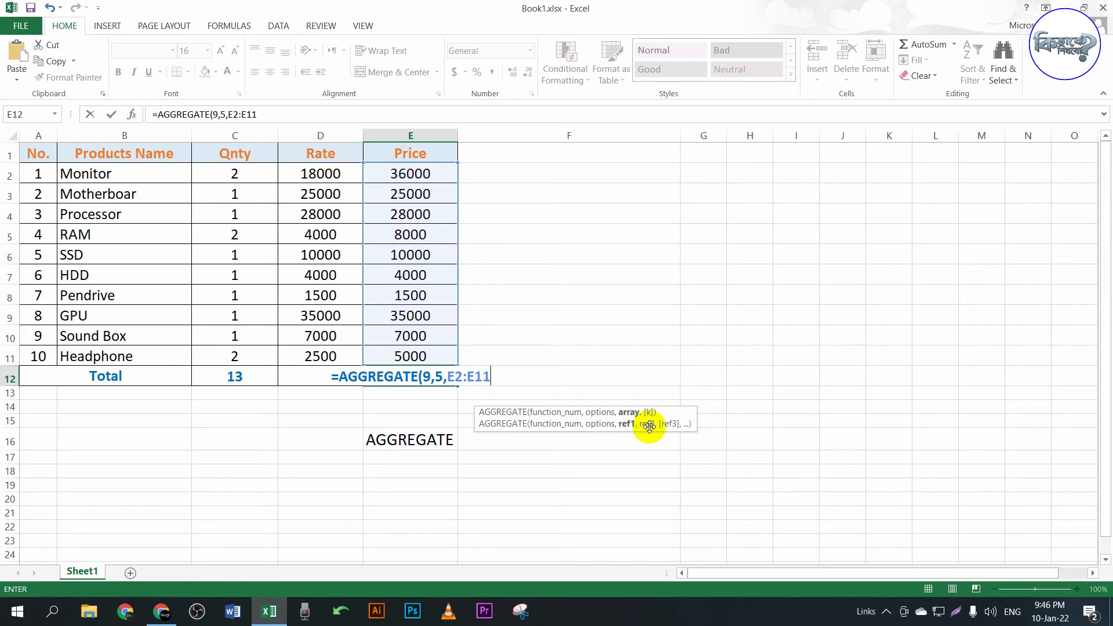
{"action": "type", "text": ")"}
{"action": "key", "text": "Return"}
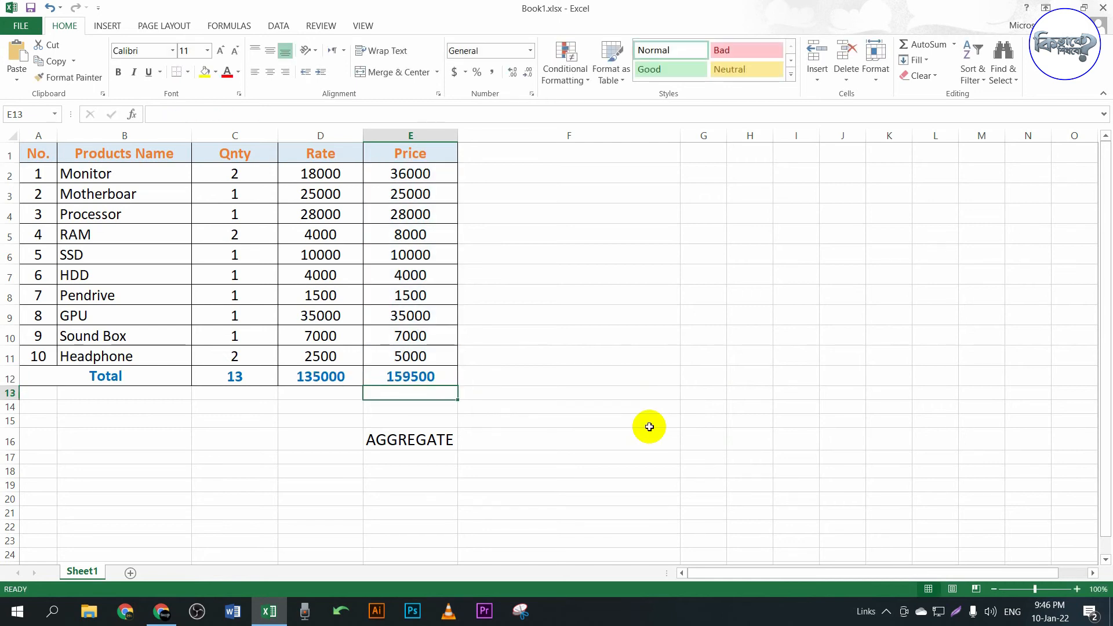
Enter 159500 as a reference value in cell F12, beside the Price total
{"action": "left_click", "coordinate": [425, 380]}
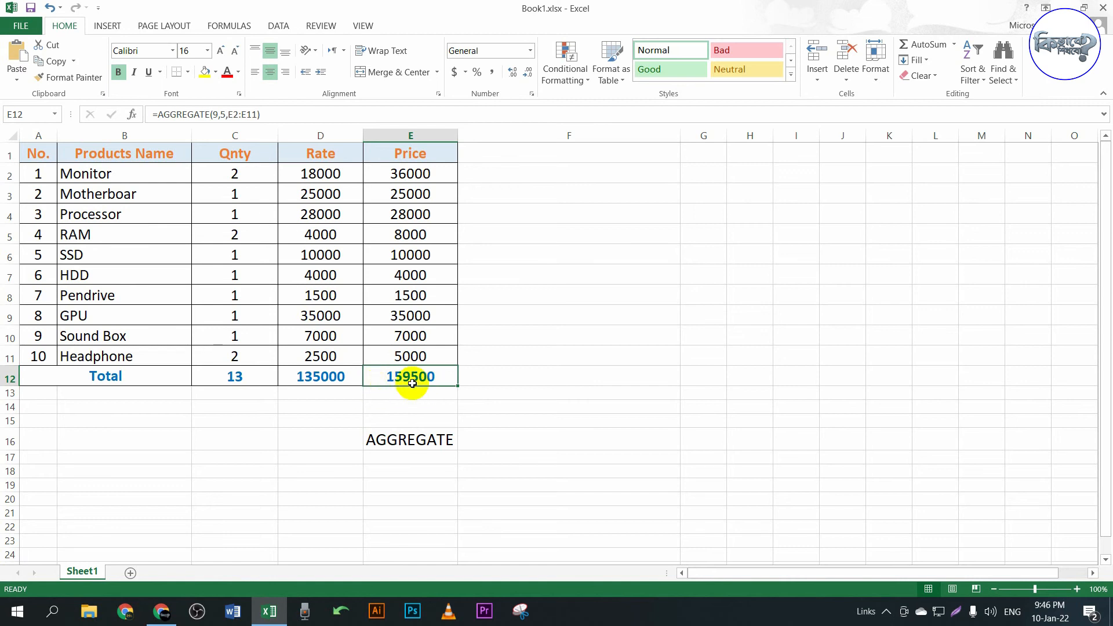
{"action": "left_click", "coordinate": [548, 375]}
{"action": "type", "text": "159500"}
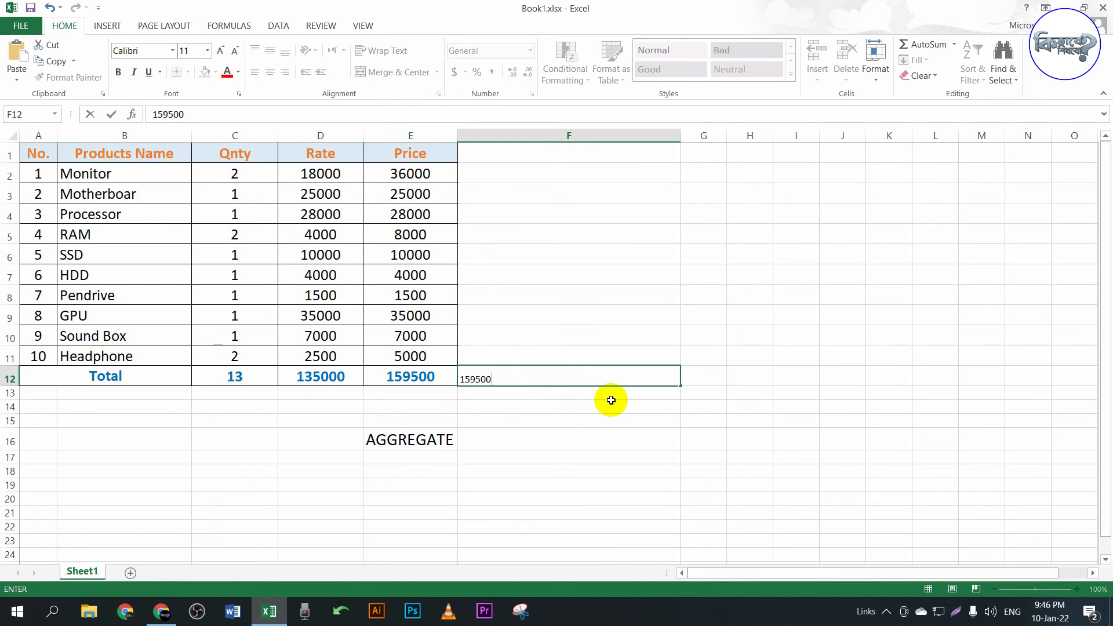
{"action": "key", "text": "Return"}
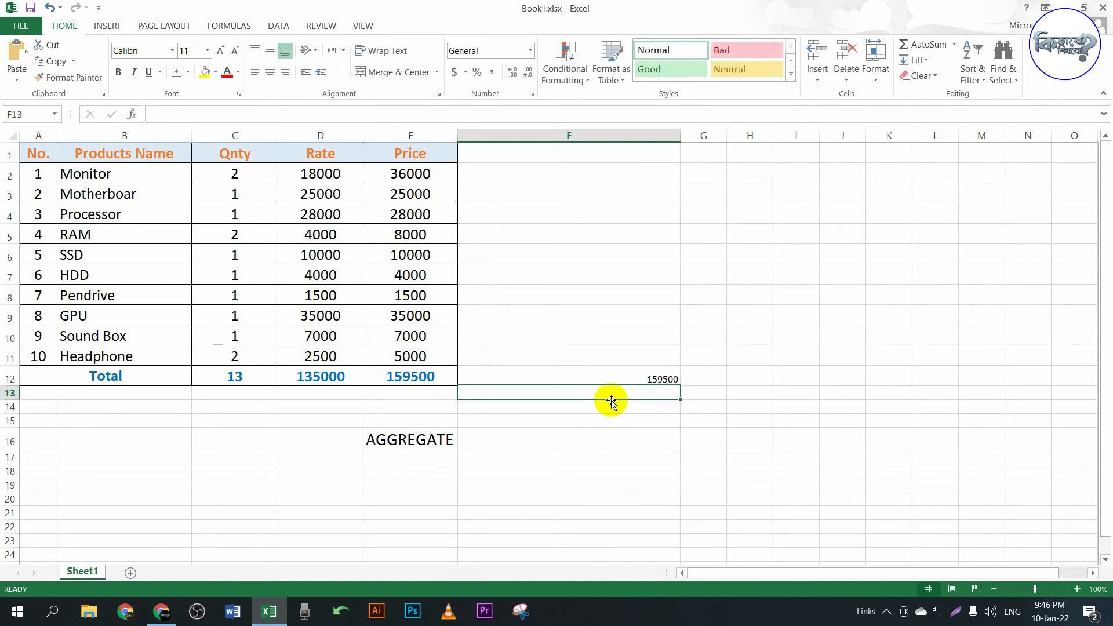
{"action": "left_click", "coordinate": [10, 278]}
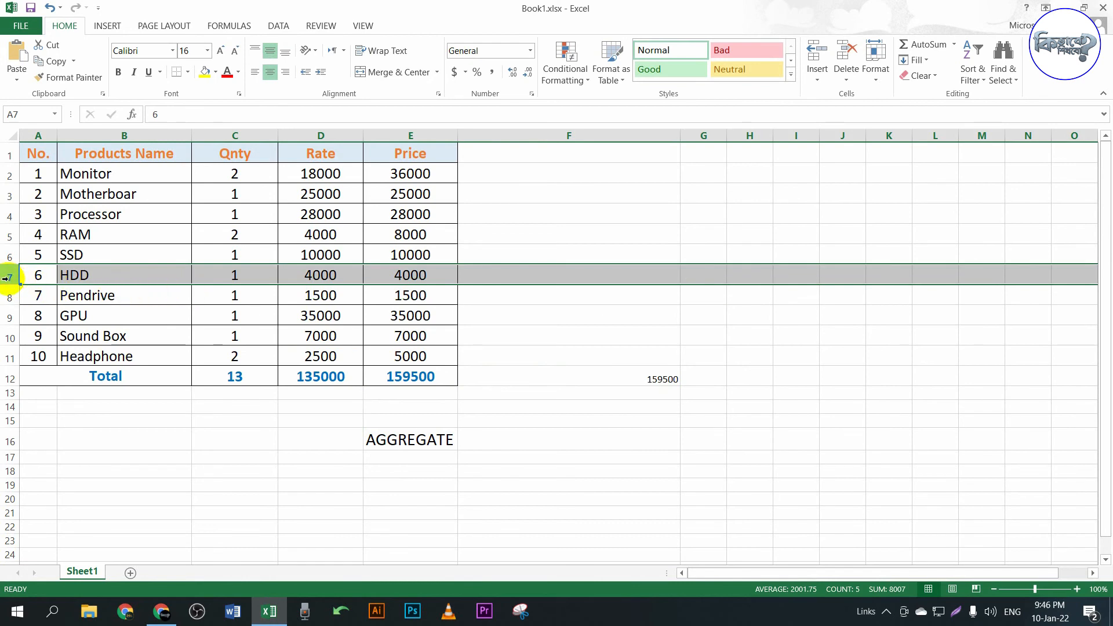
{"action": "right_click", "coordinate": [5, 277]}
{"action": "left_click", "coordinate": [190, 300]}
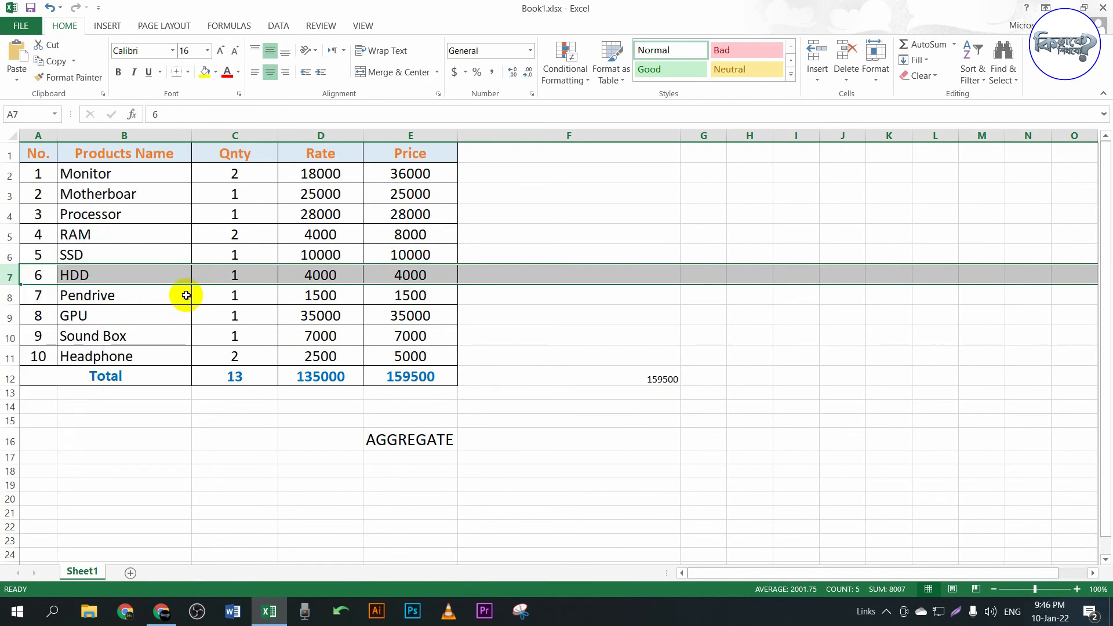
{"action": "left_click", "coordinate": [151, 280]}
{"action": "left_click", "coordinate": [405, 280]}
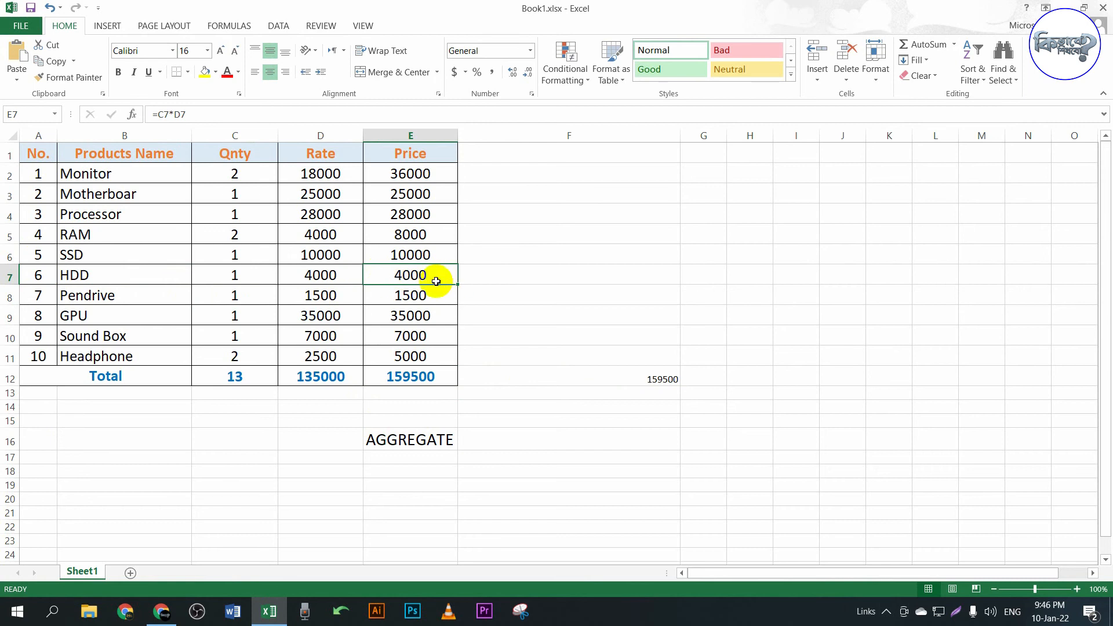
Hide the HDD row (row 7) and compare the Price total in E12 with the reference value in F12
{"action": "left_click", "coordinate": [8, 276]}
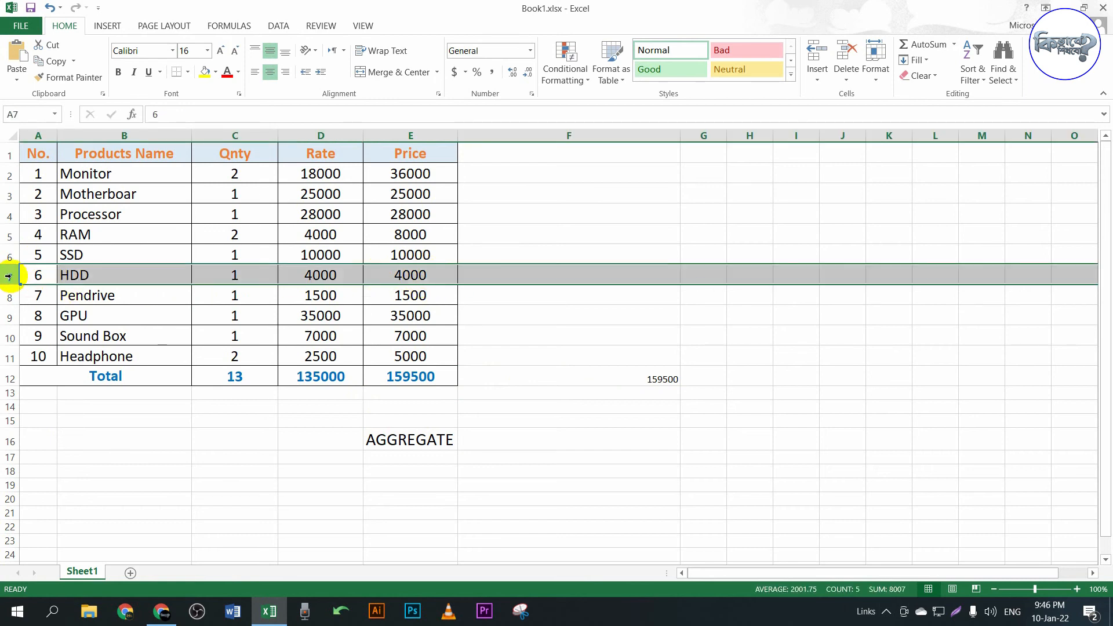
{"action": "right_click", "coordinate": [9, 277]}
{"action": "left_click", "coordinate": [60, 463]}
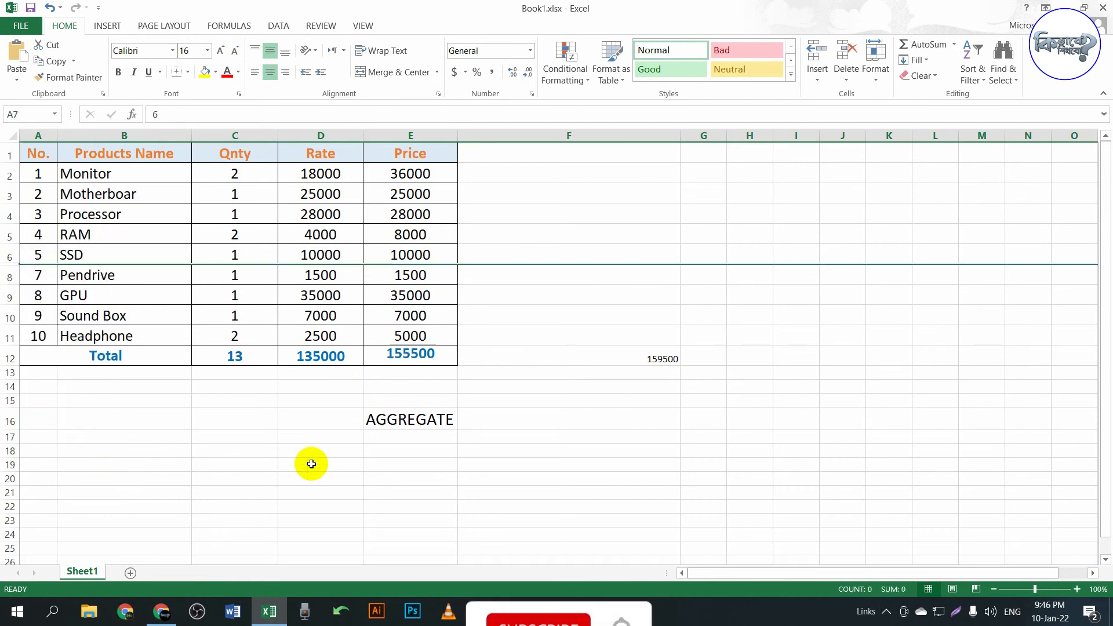
{"action": "left_click", "coordinate": [420, 371]}
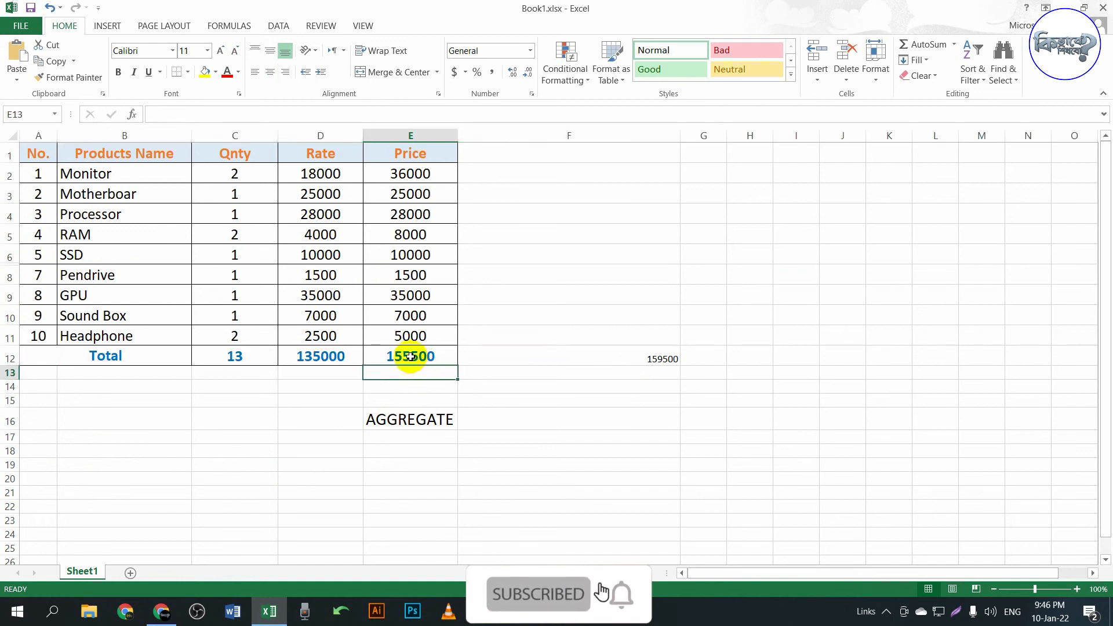
{"action": "left_click", "coordinate": [410, 356]}
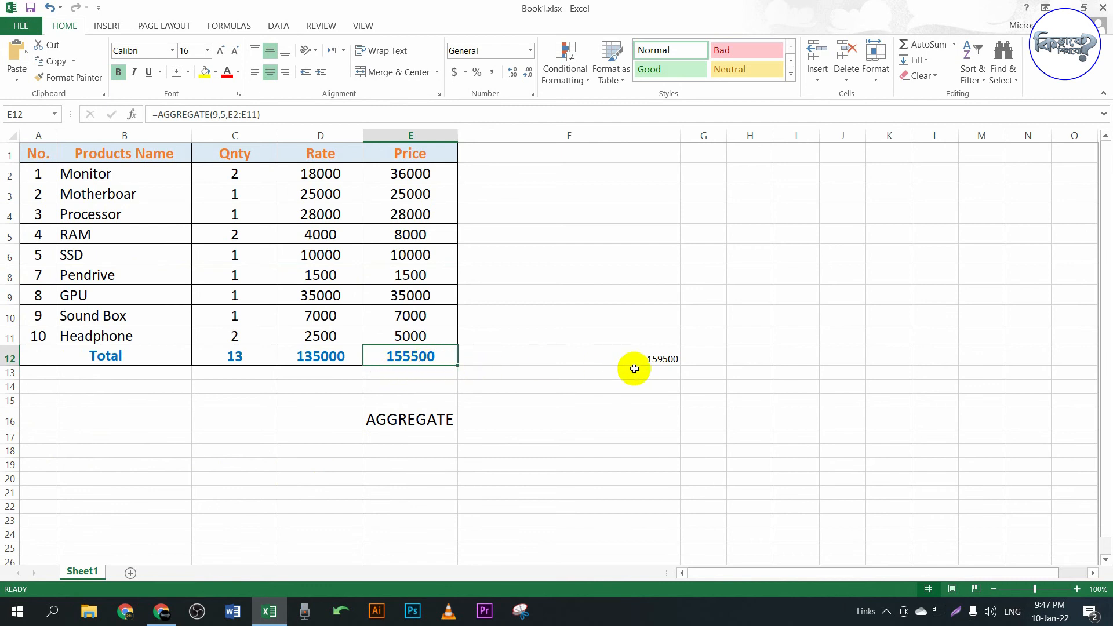
{"action": "left_click", "coordinate": [651, 360]}
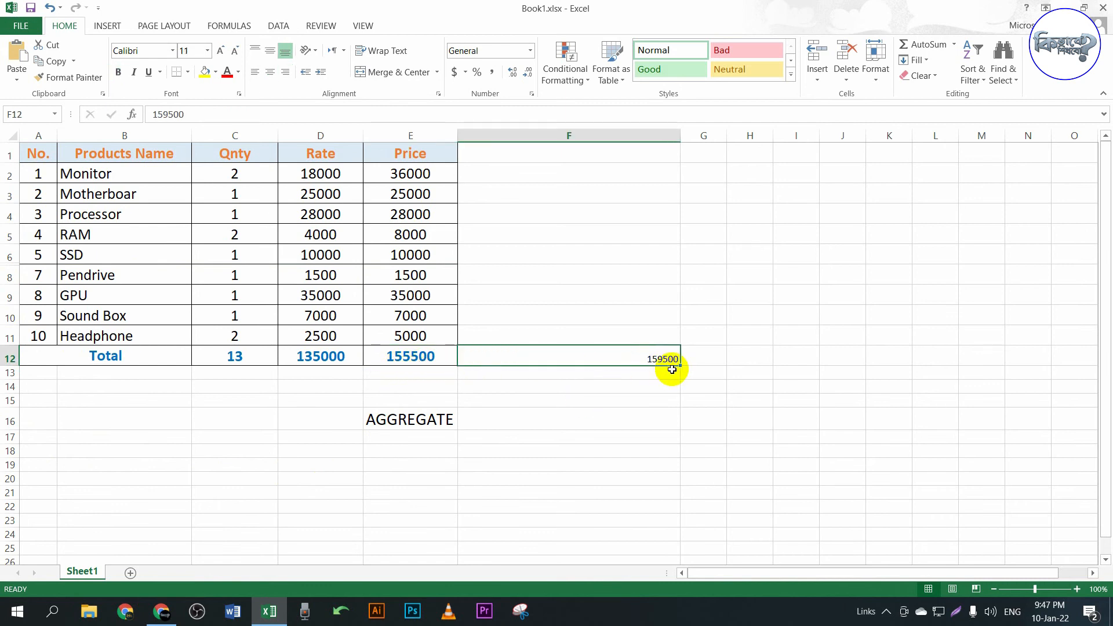
Hide the Monitor row (row 2) of the product table
{"action": "left_click", "coordinate": [406, 175]}
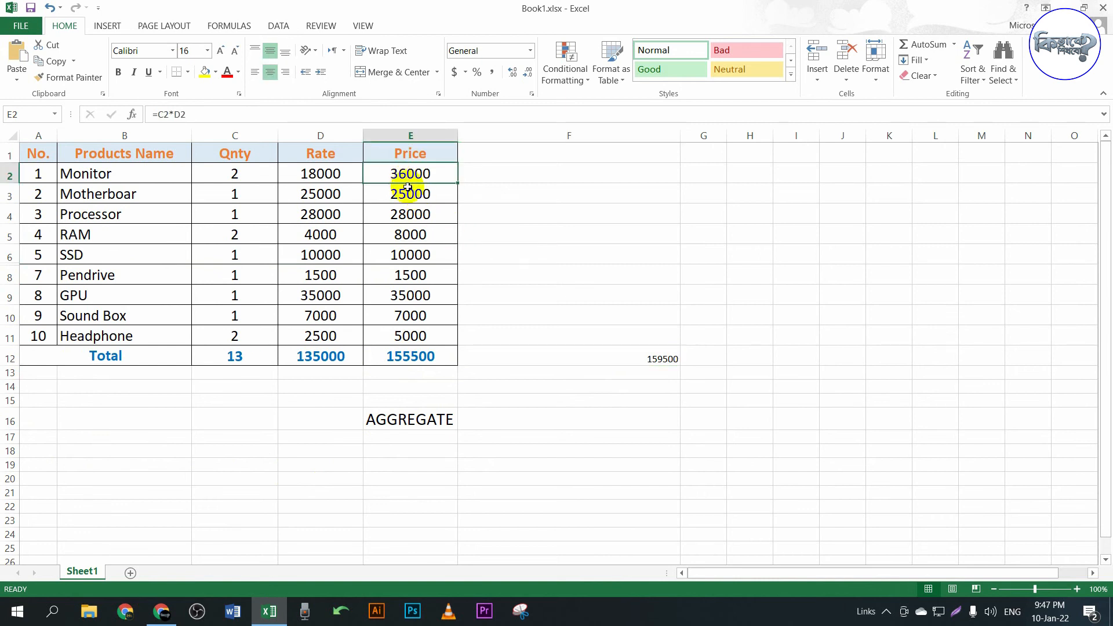
{"action": "left_click", "coordinate": [3, 175]}
{"action": "right_click", "coordinate": [7, 176]}
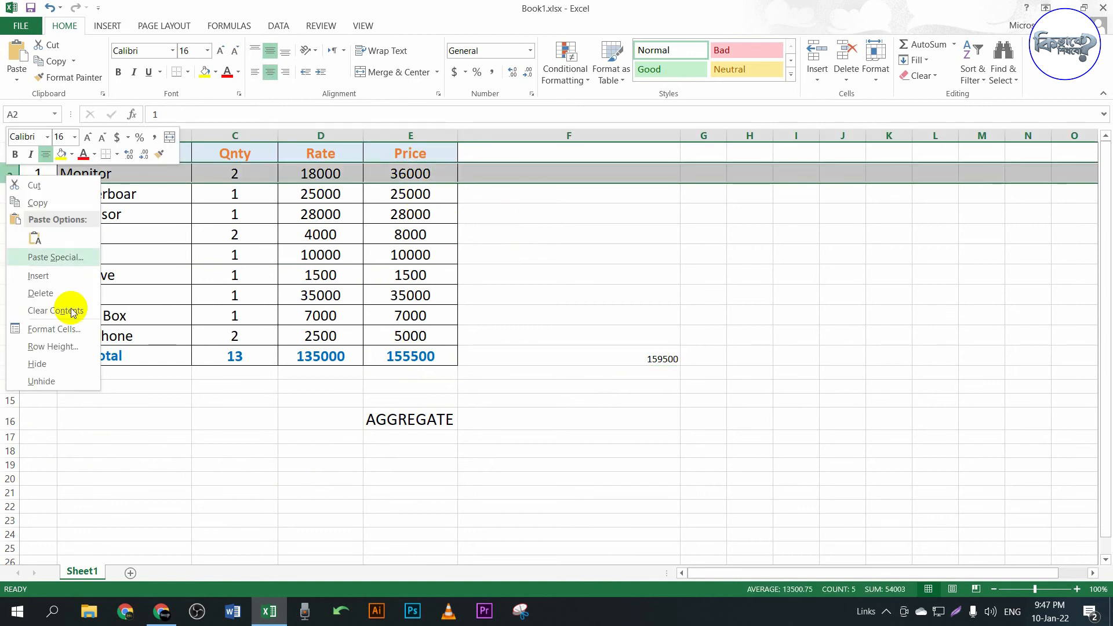
{"action": "left_click", "coordinate": [38, 364]}
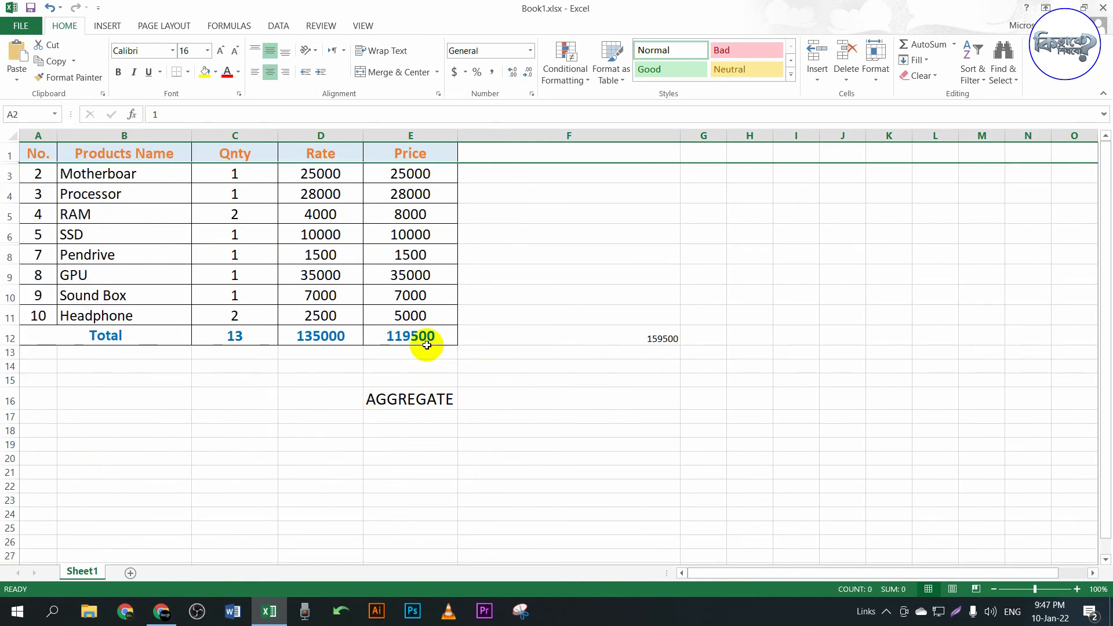